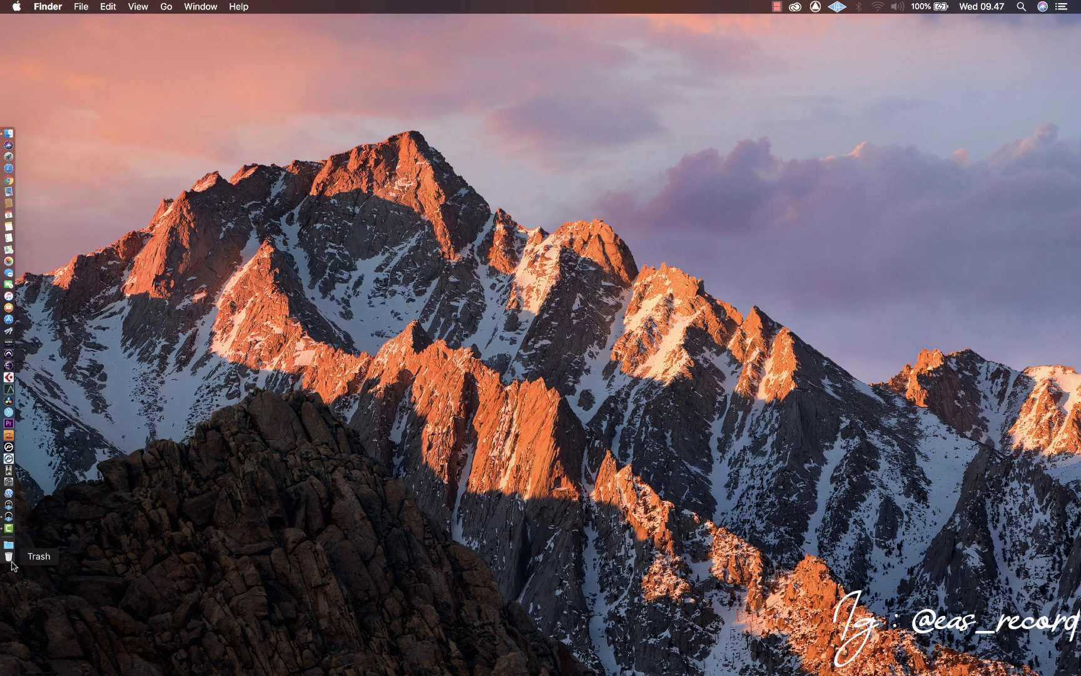
- Set the built-in Retina display's resolution to Default for display in System Preferences
click(9, 482)
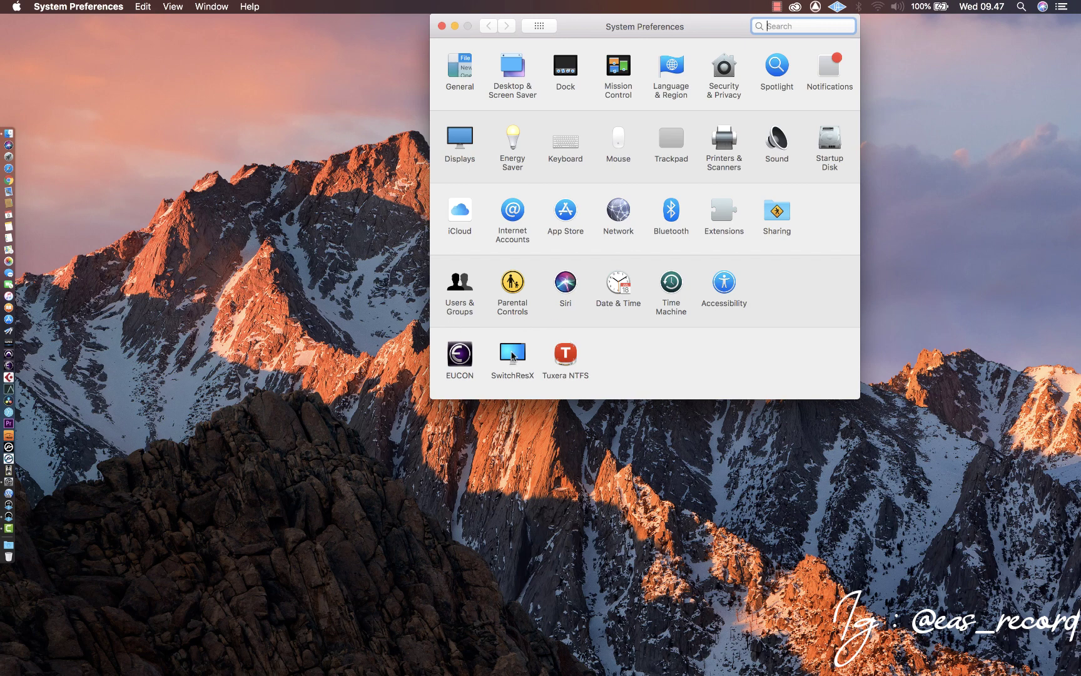
click(460, 139)
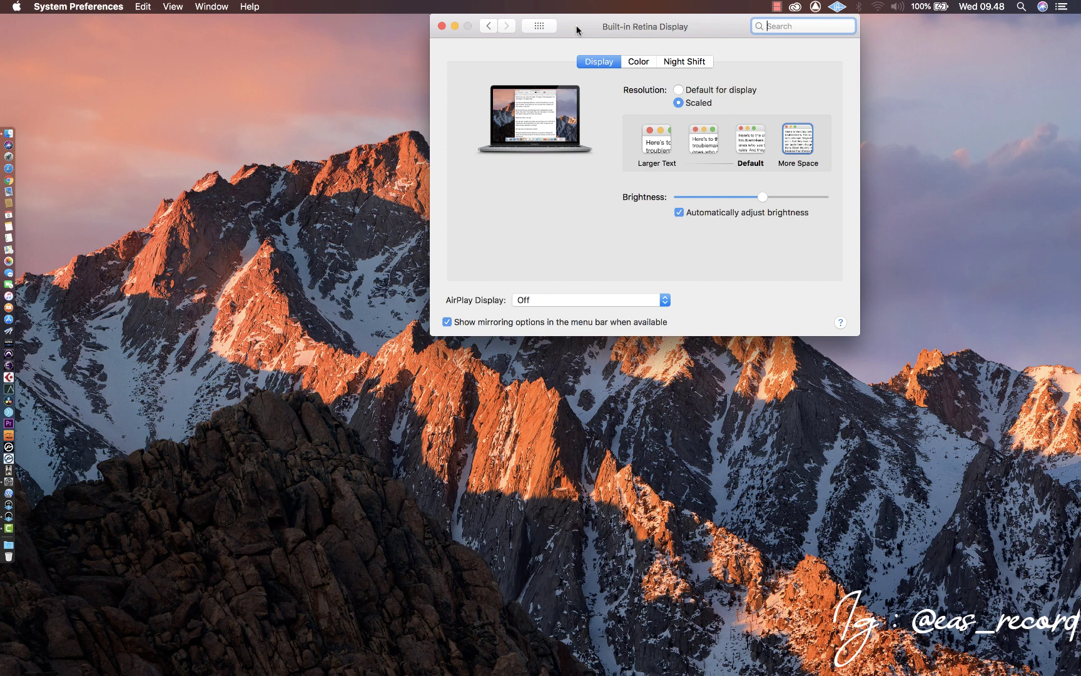
mouse_move(800, 147)
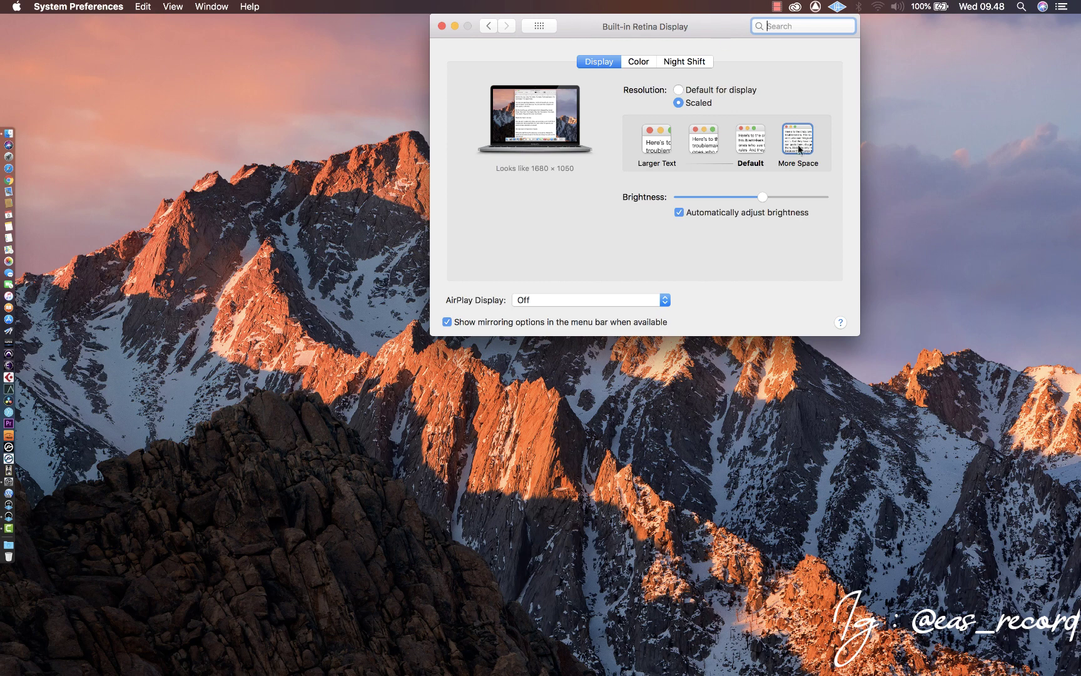
click(751, 140)
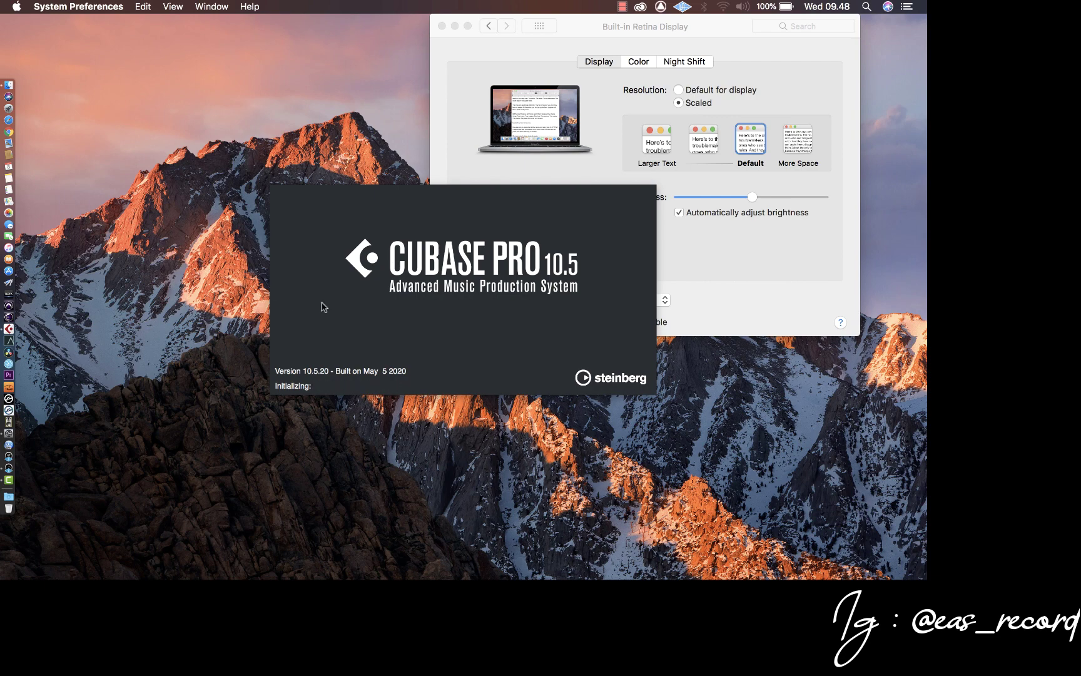
click(507, 60)
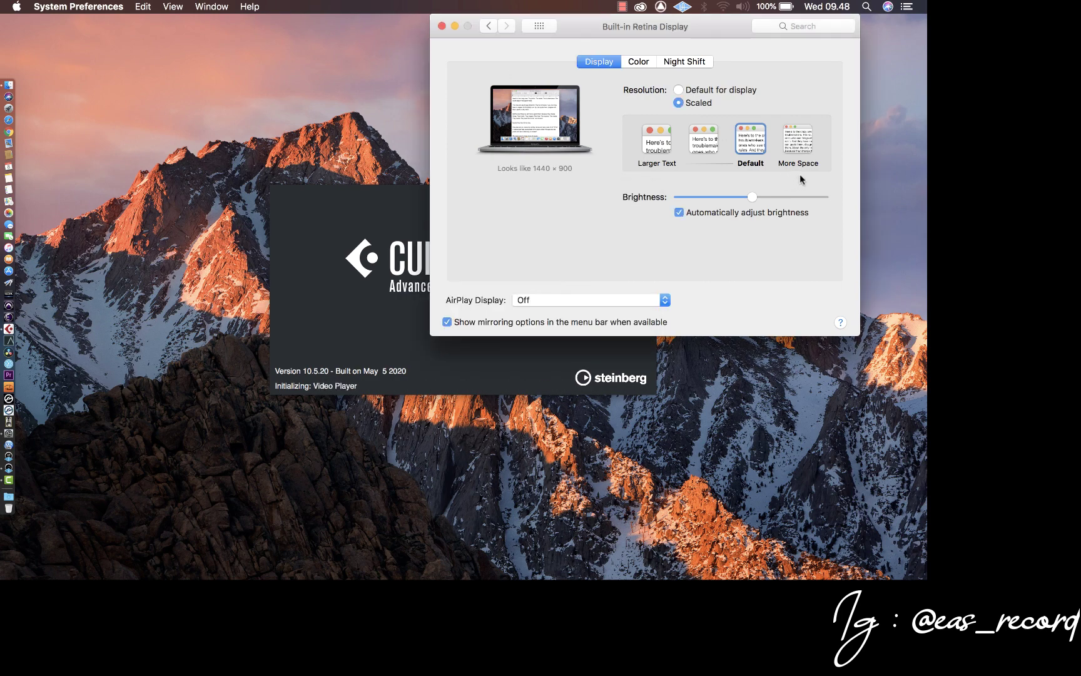
click(704, 92)
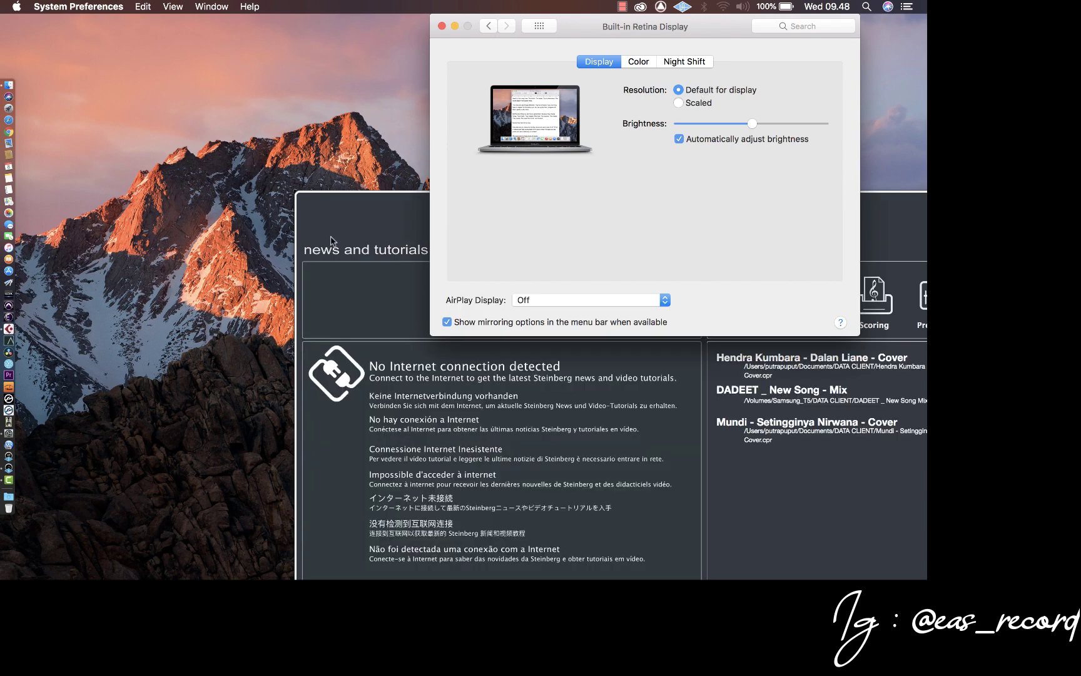
- Switch to Cubase, centre the Steinberg Hub on screen, and create an empty project with the project folder name Cubase Pro 10.5
click(379, 215)
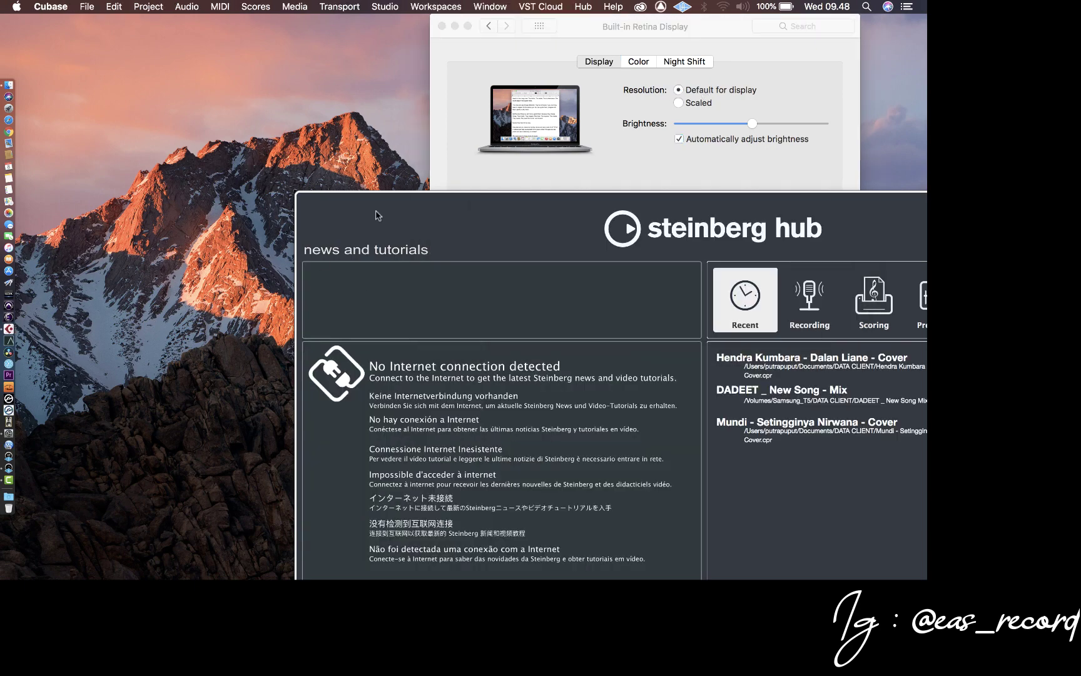
drag(495, 213, 286, 65)
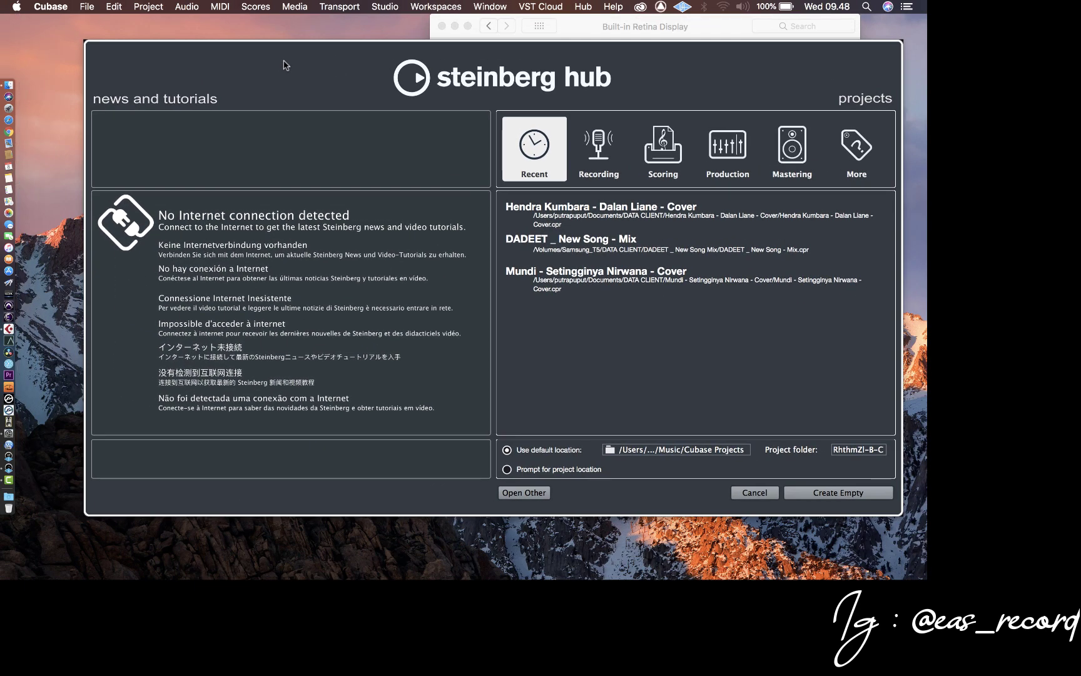
click(859, 451)
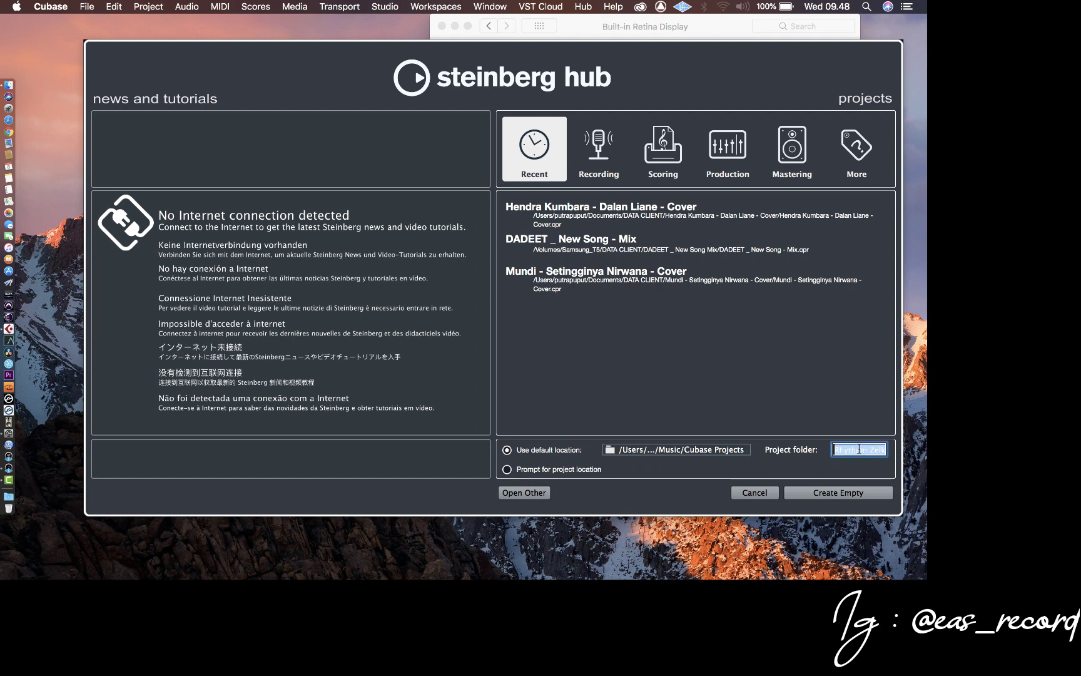
text(Cubase)
text( Pro)
text( 10.5)
click(866, 496)
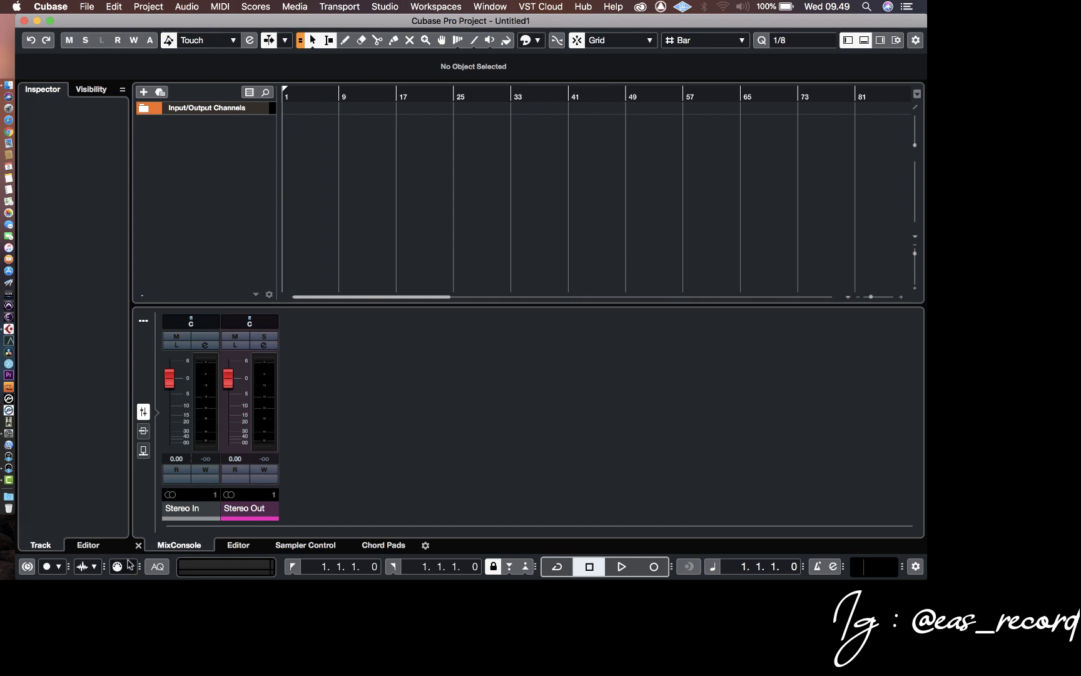
- Zoom the lower-zone MixConsole's channel strips narrower and wider to examine how the faders and meters scale
click(320, 403)
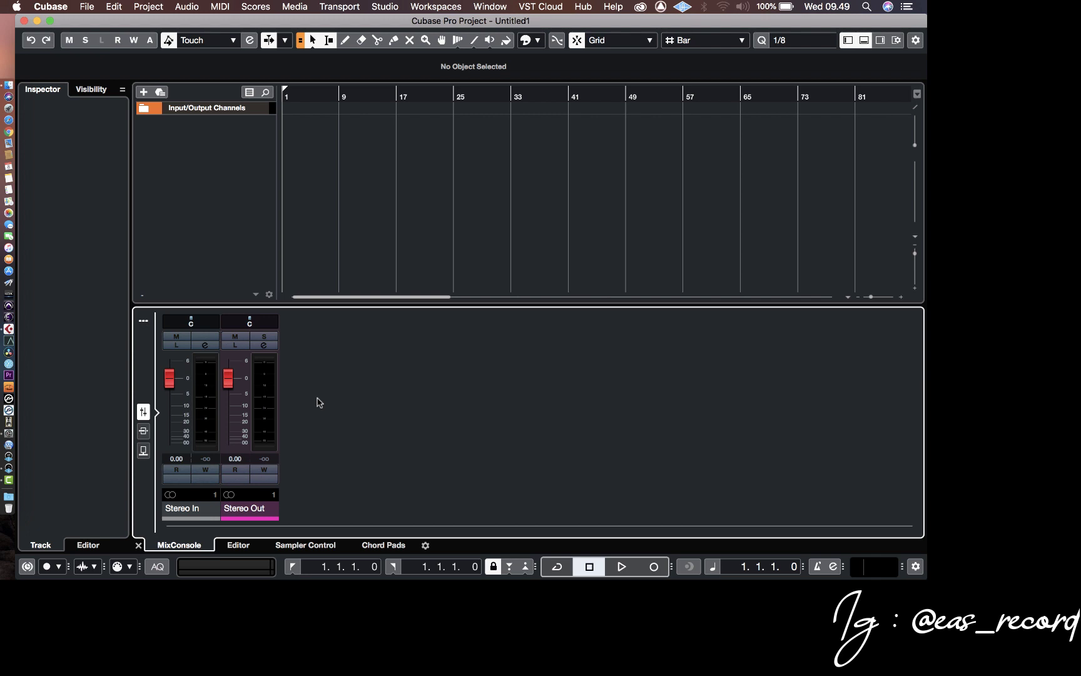
key(h)
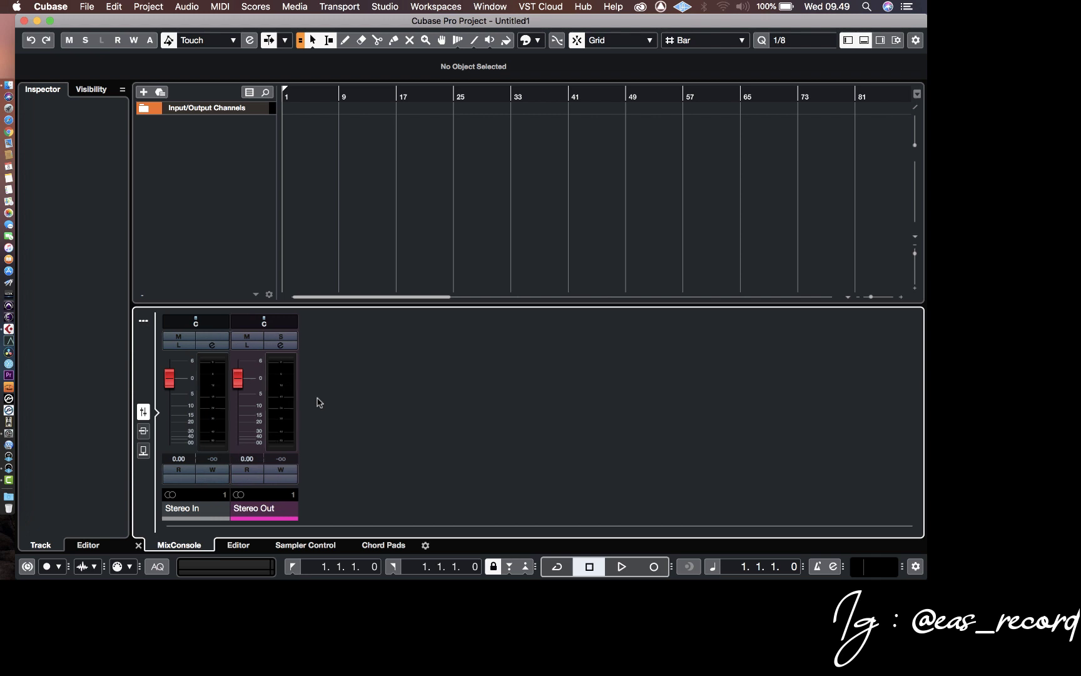
key(g)
key(g)
key(g)
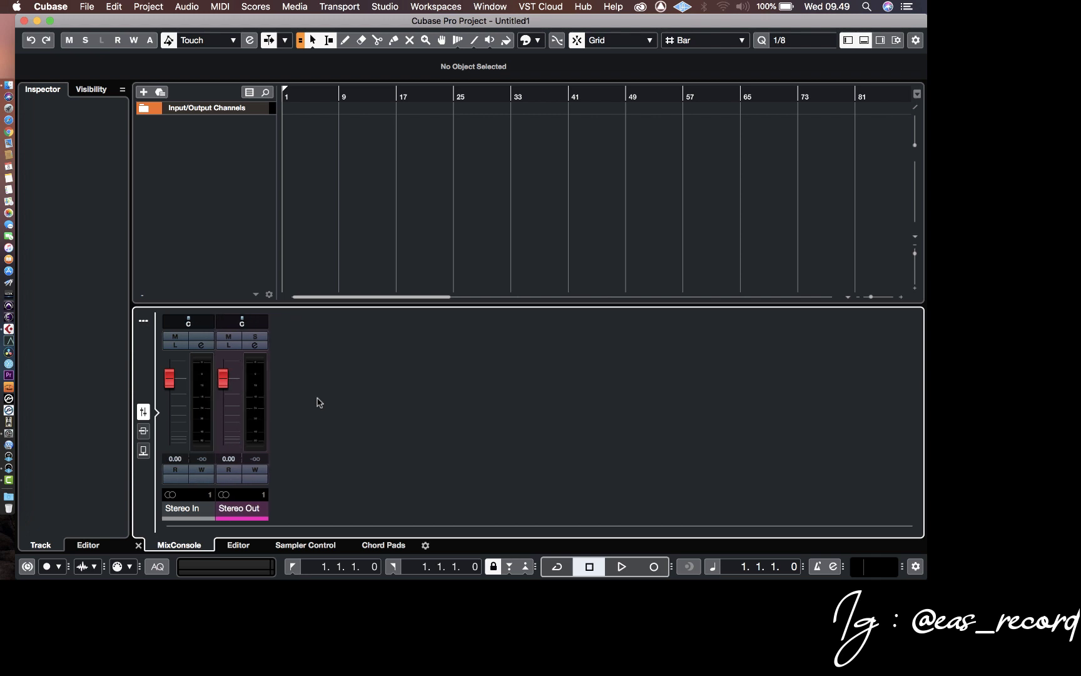
key(g)
key(g)
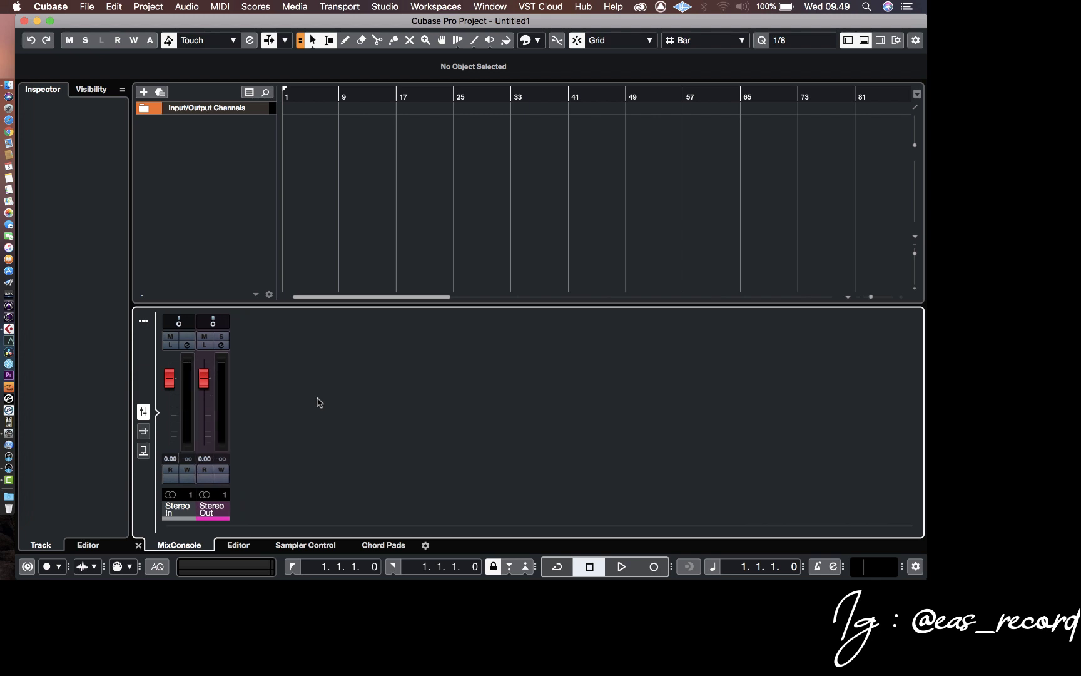
key(h)
key(h)
key(h)
key(h)
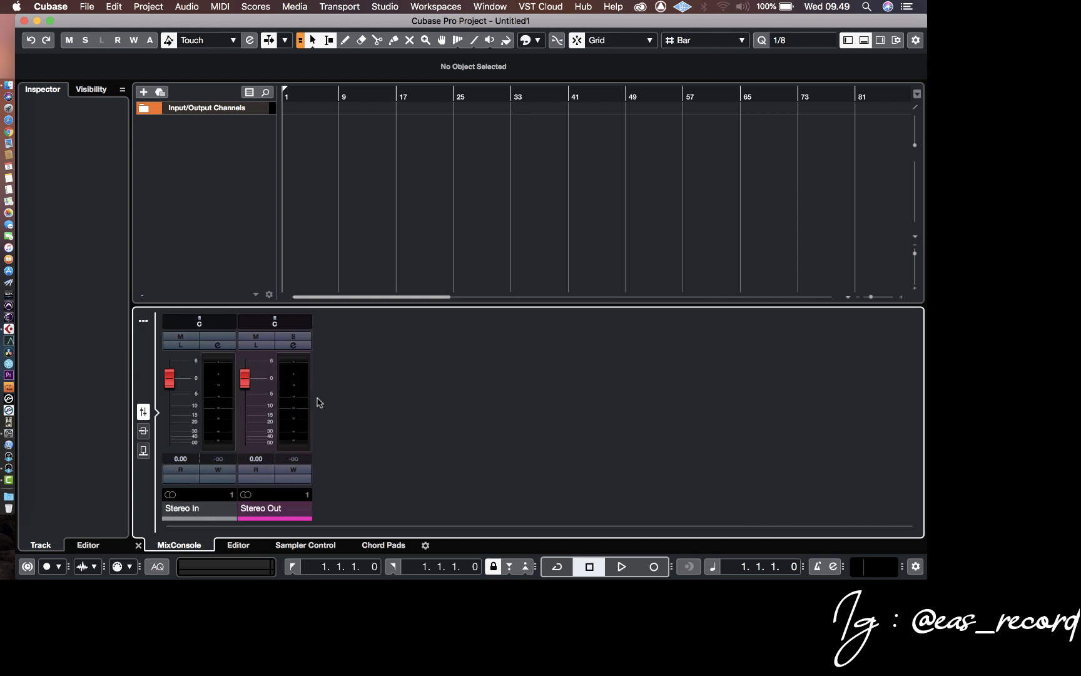
key(g)
key(g)
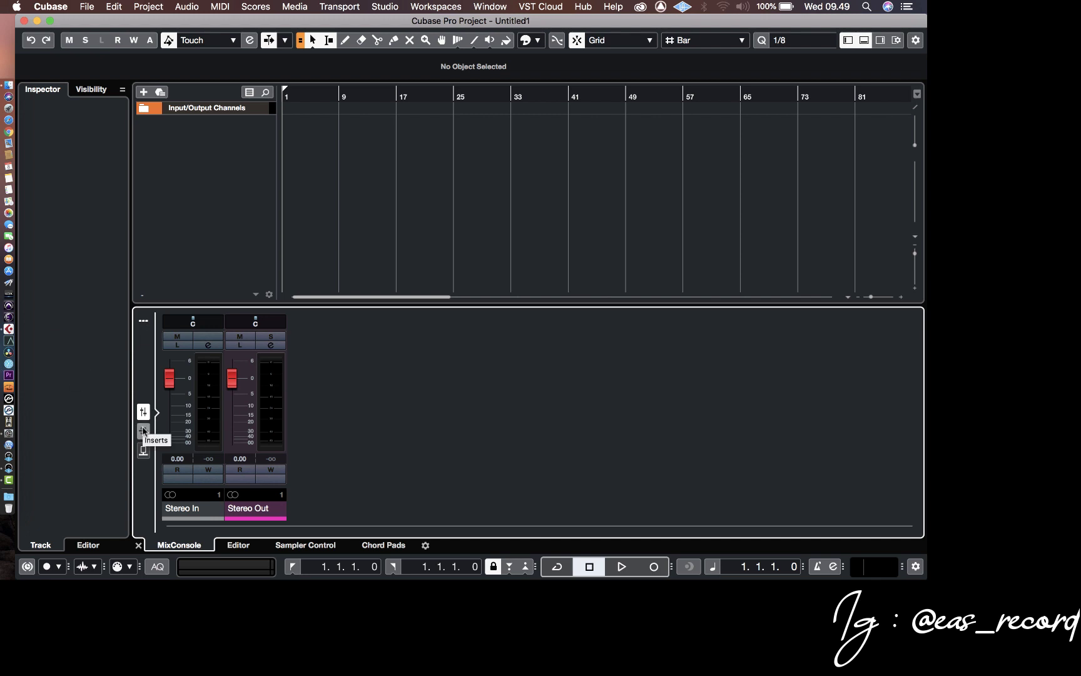
- Hide the lower-zone MixConsole and add an instrument track that uses the Retrologue synth
click(138, 545)
right_click(217, 201)
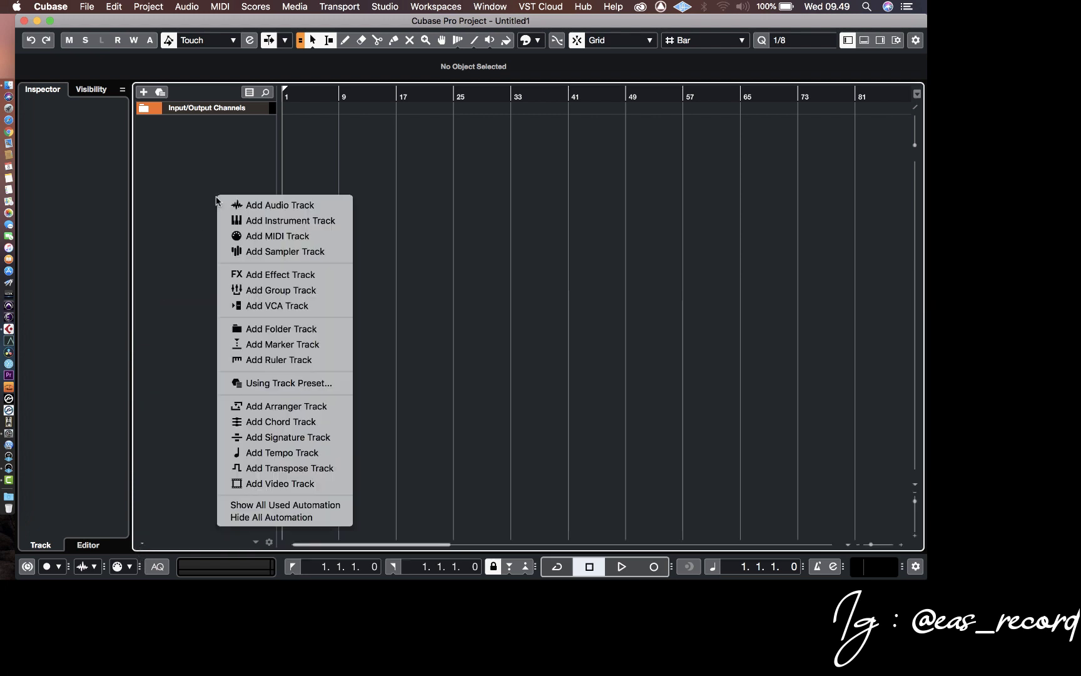
click(260, 223)
click(476, 192)
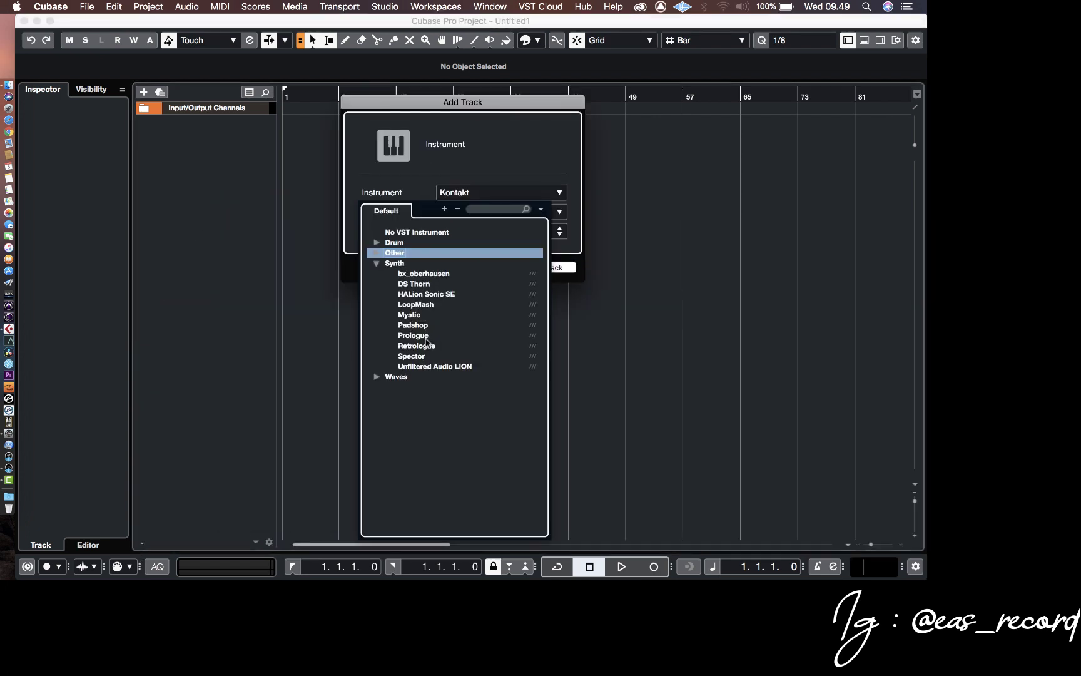
click(426, 337)
click(538, 269)
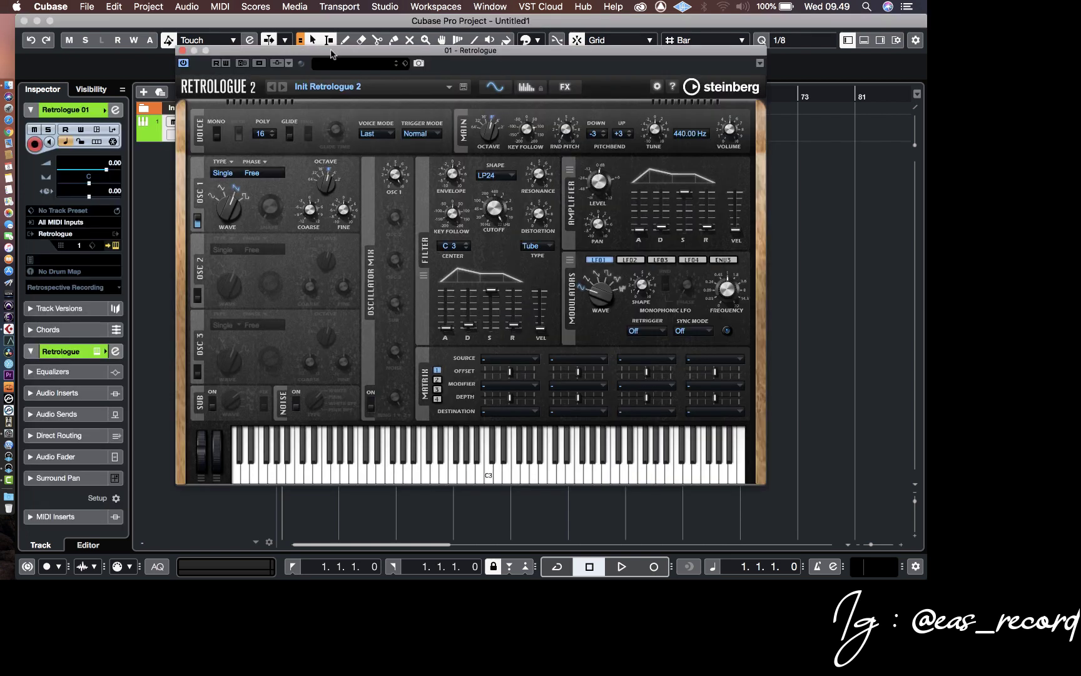
- Reposition the Retrologue instrument window over the project and close it
drag(343, 52, 388, 58)
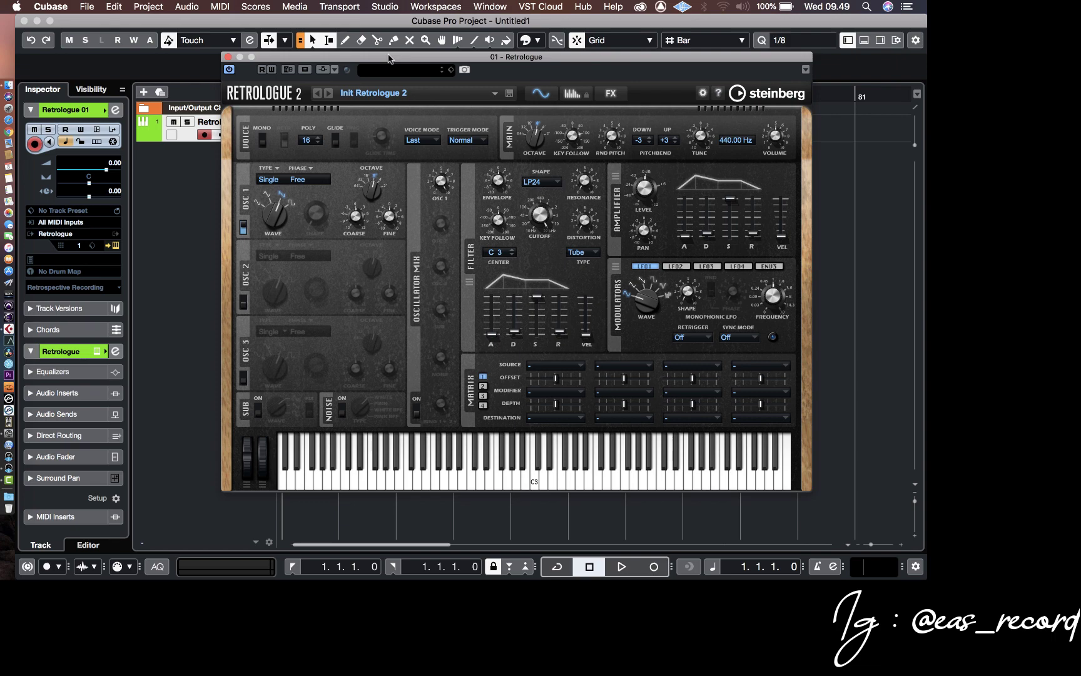
drag(388, 59, 379, 63)
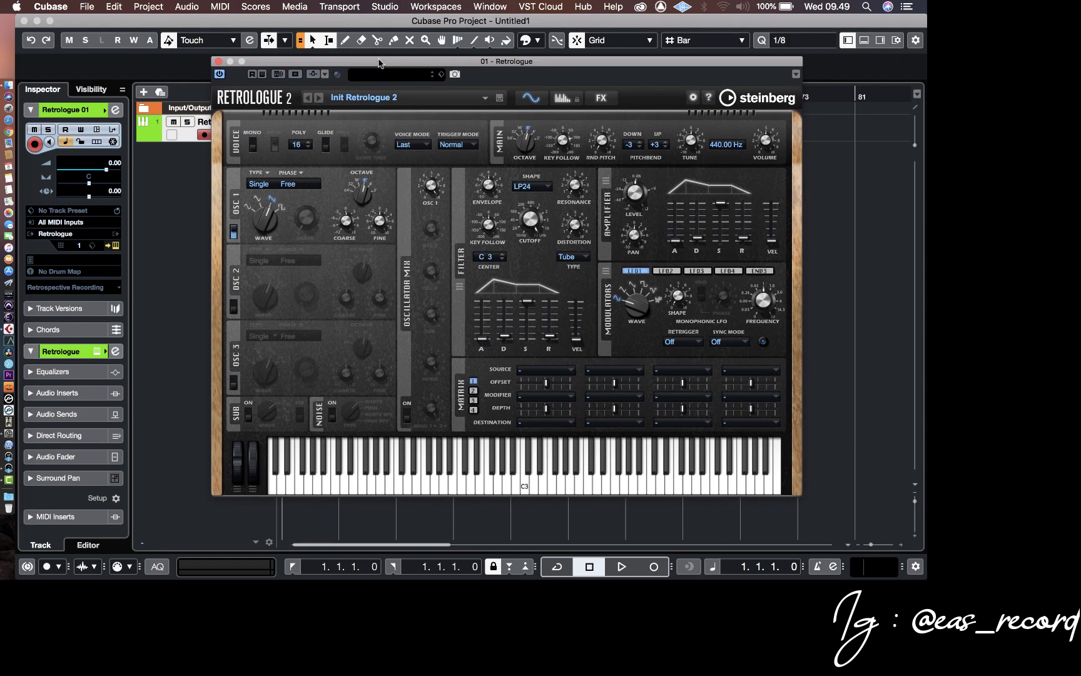
click(219, 61)
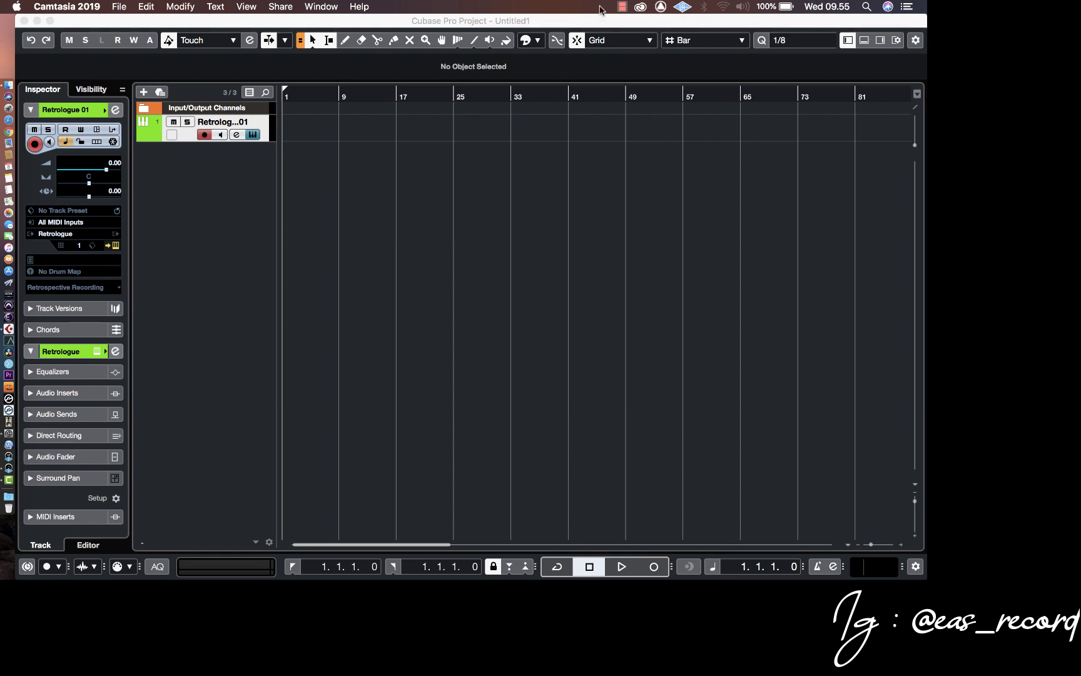
click(621, 7)
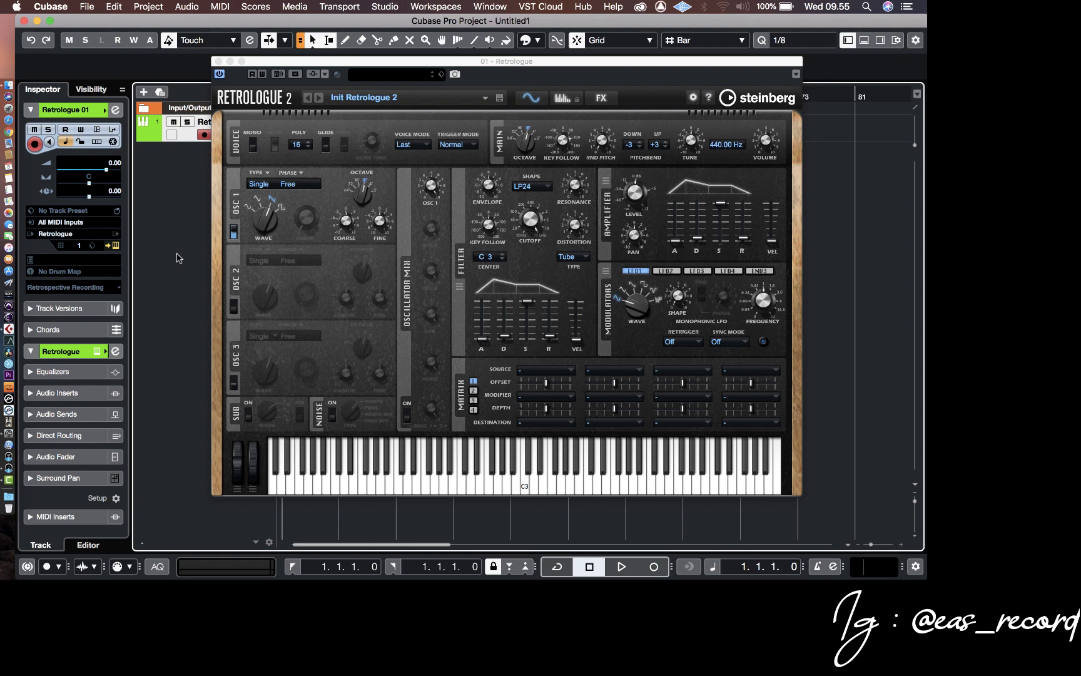
click(217, 62)
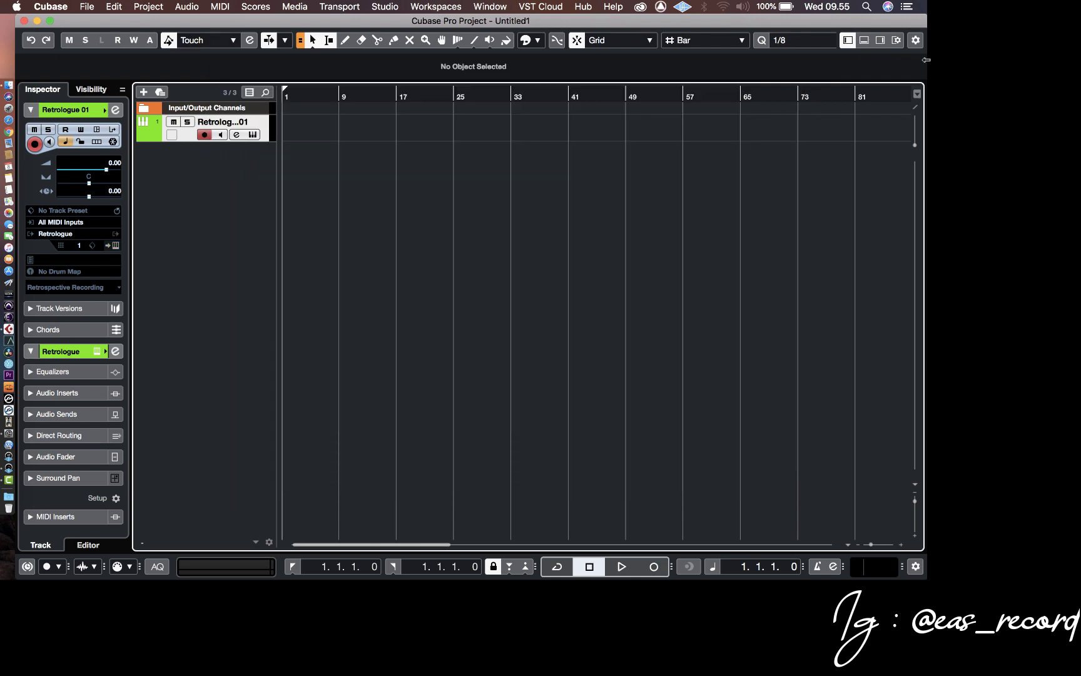
- Show the MixConsole in the lower zone to view the Retrologue channel, and hide it again
click(865, 42)
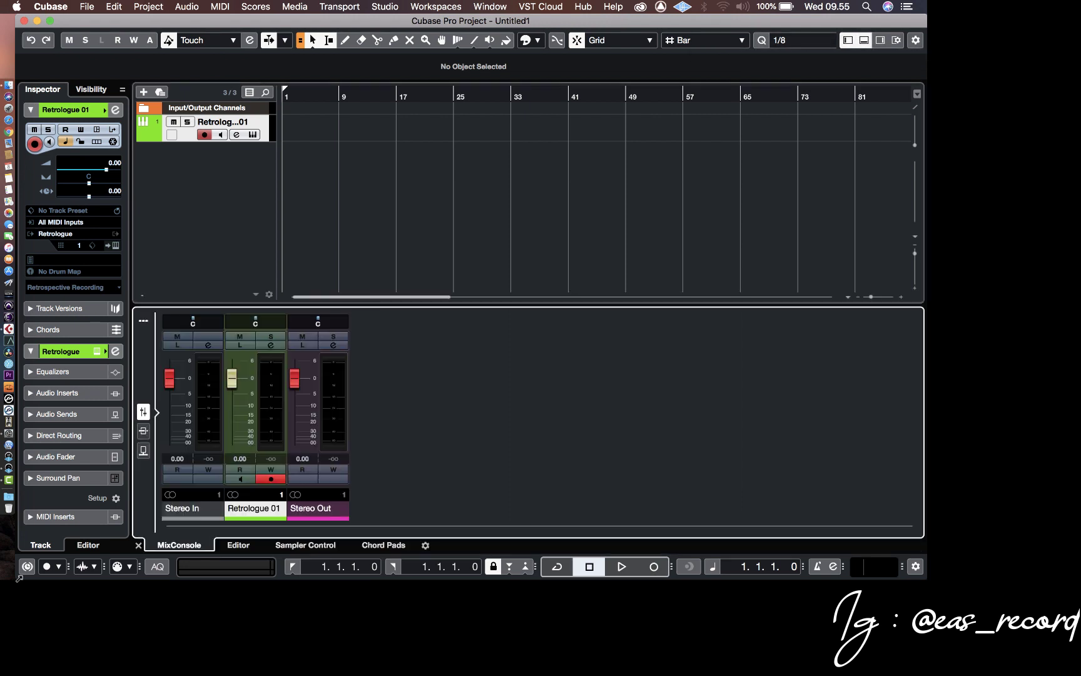
mouse_move(226, 323)
click(139, 545)
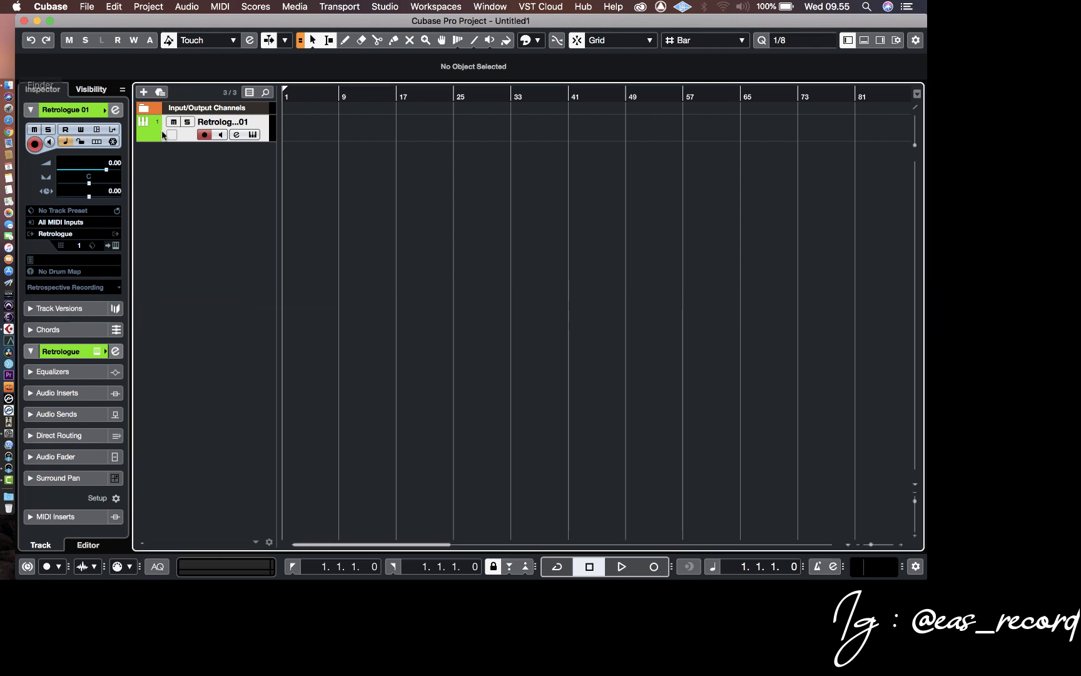
- Add an audio track with the default settings below the Retrologue track
right_click(194, 246)
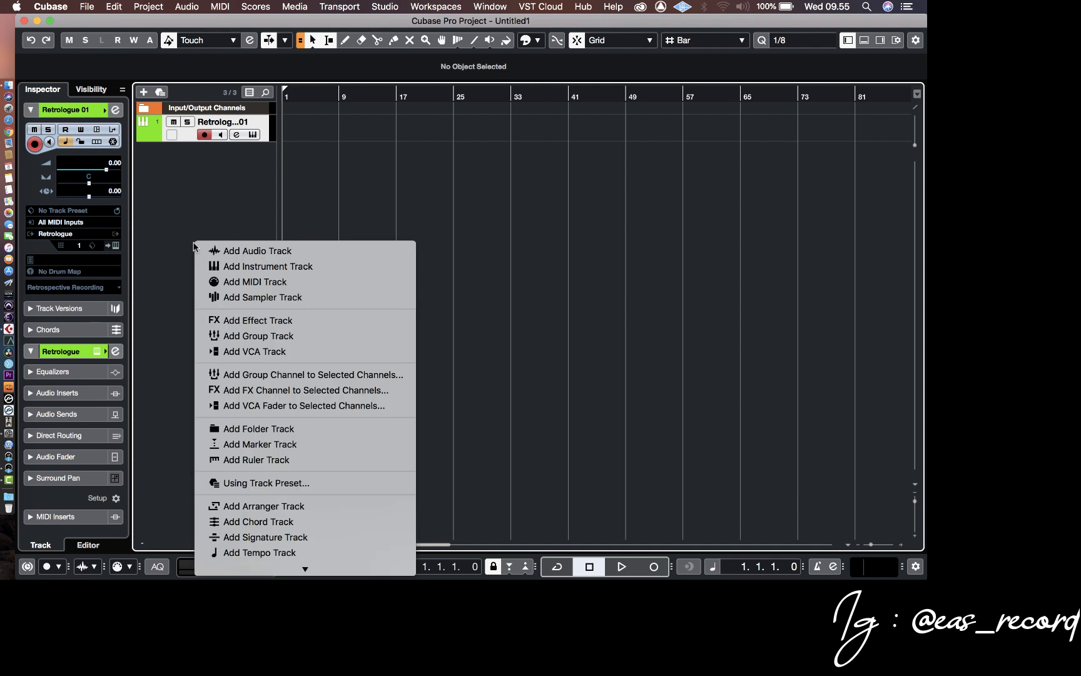
click(236, 251)
key(Return)
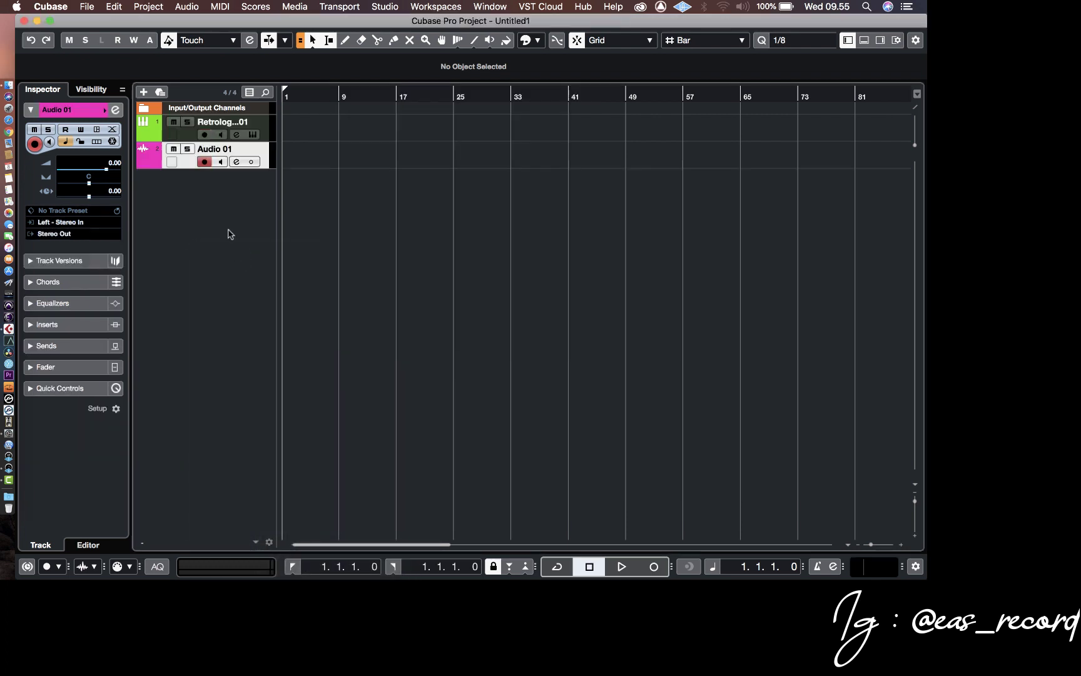
- Load the elysia alpha master plug-in from Plugin Alliance's Dynamics category into insert slot 7 of the Audio 01 track
click(65, 325)
click(65, 328)
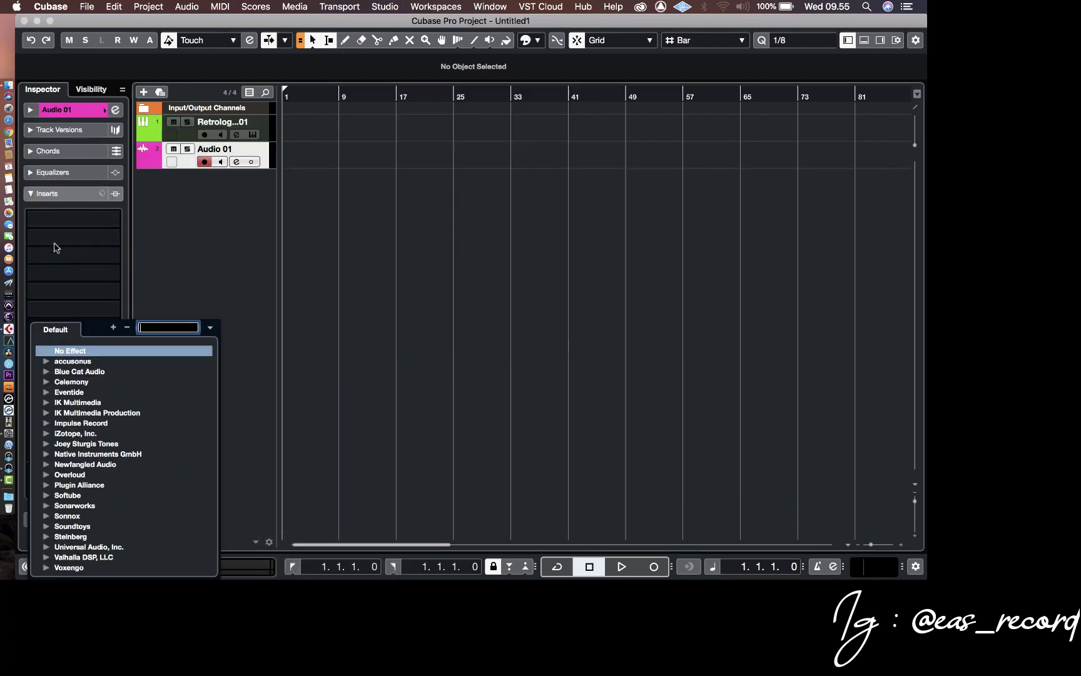
click(66, 470)
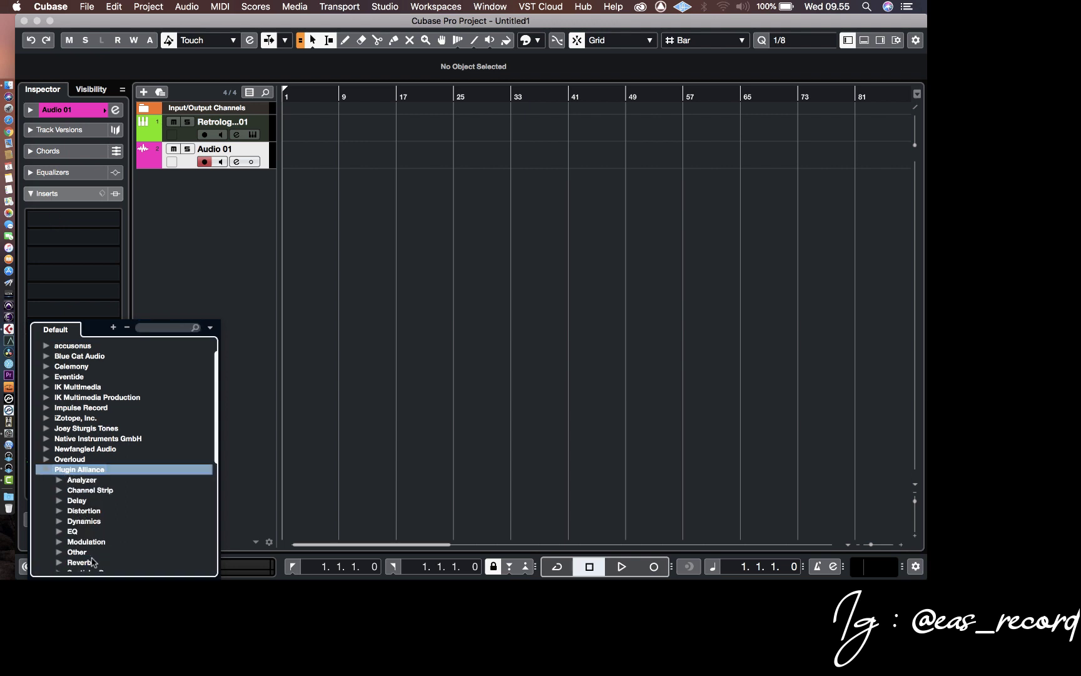
scroll(82, 522, down, 5)
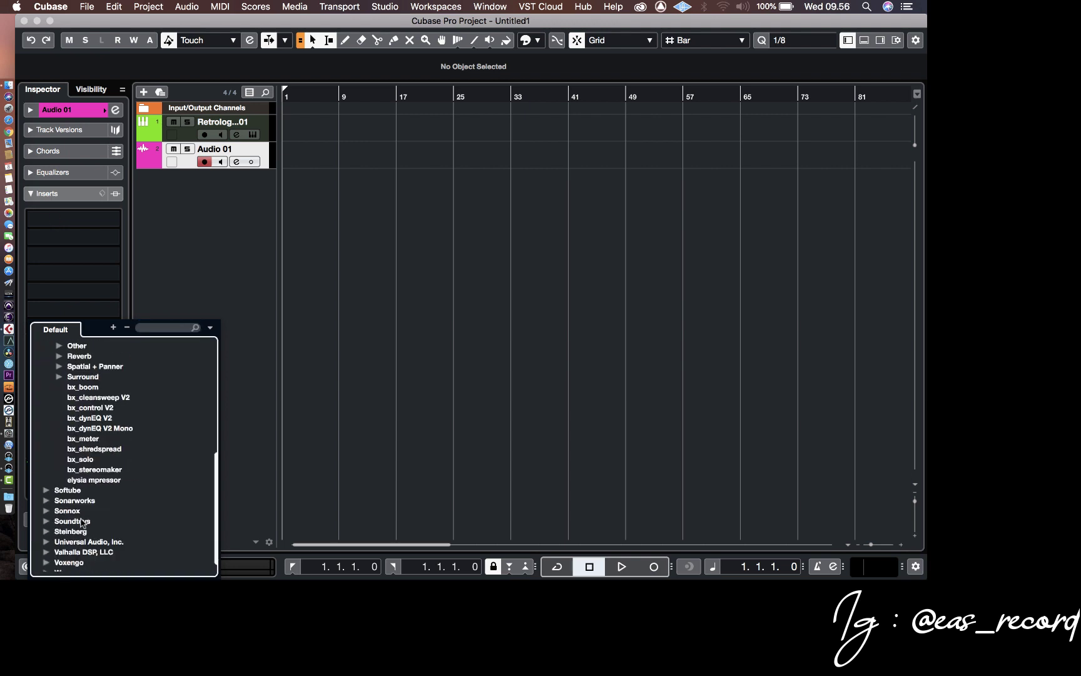
scroll(88, 394, up, 6)
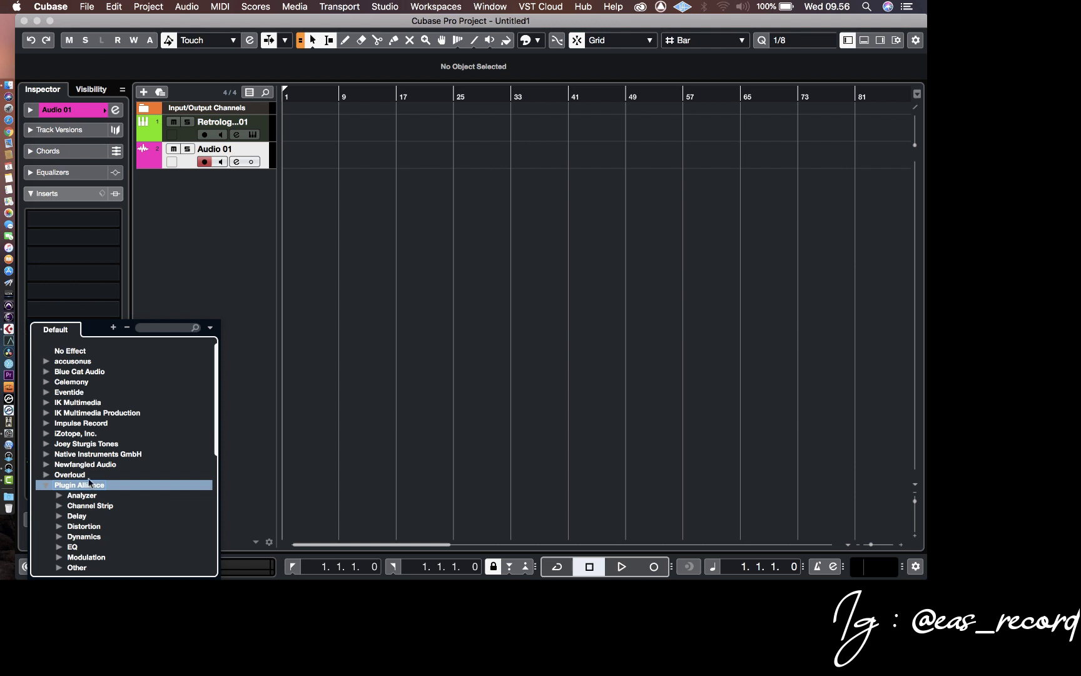
click(94, 537)
scroll(106, 488, down, 5)
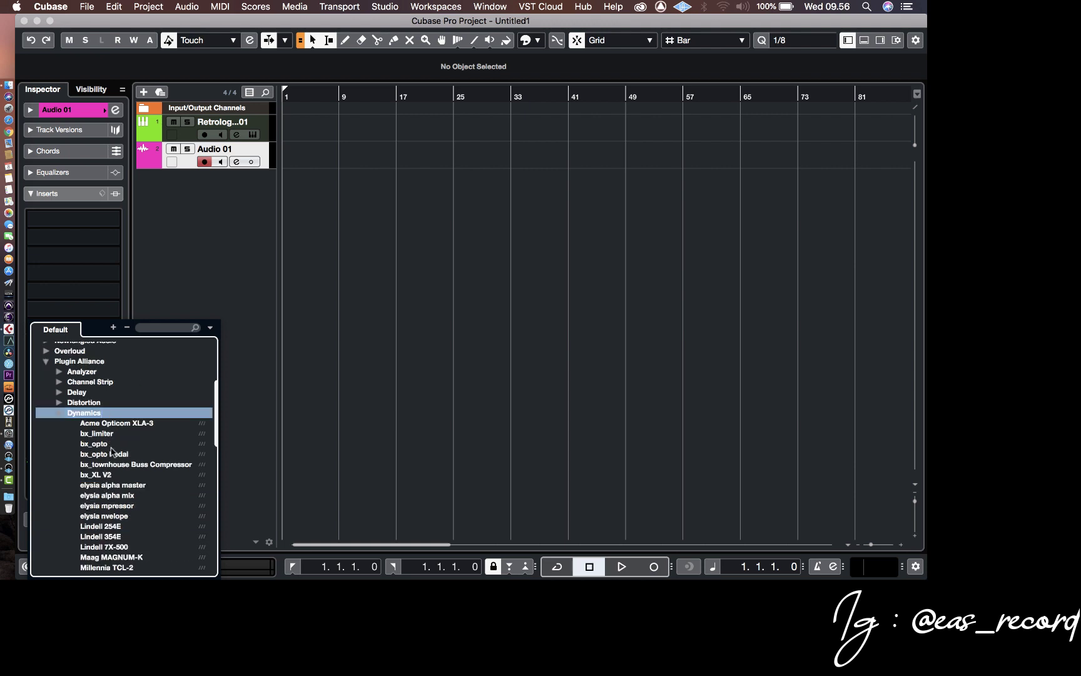
click(115, 486)
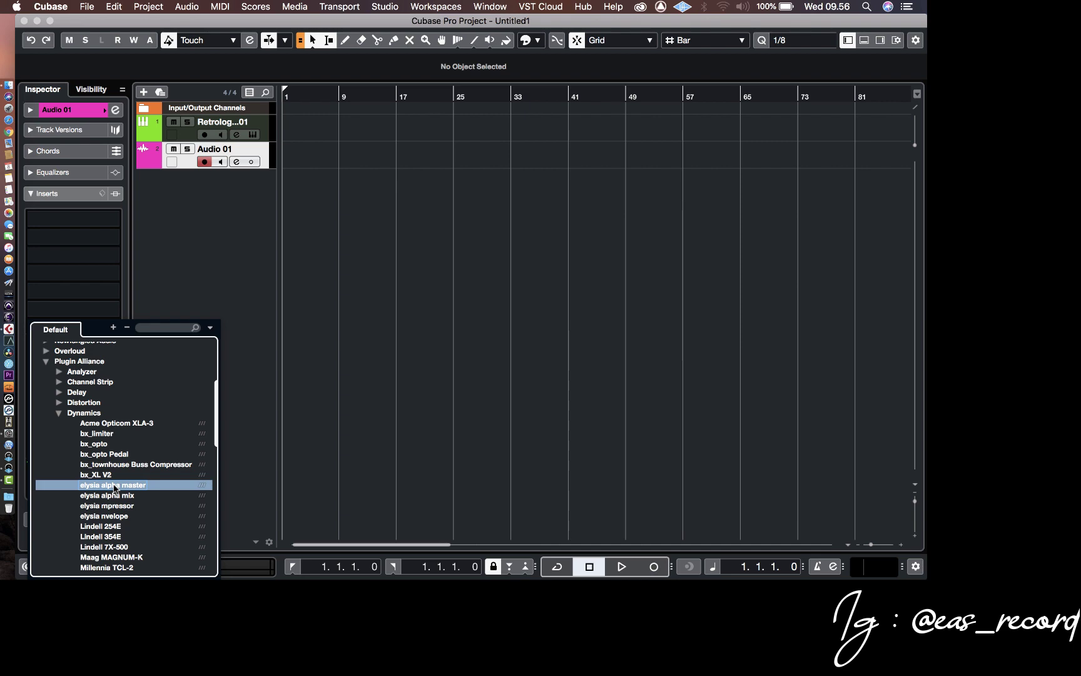
click(114, 487)
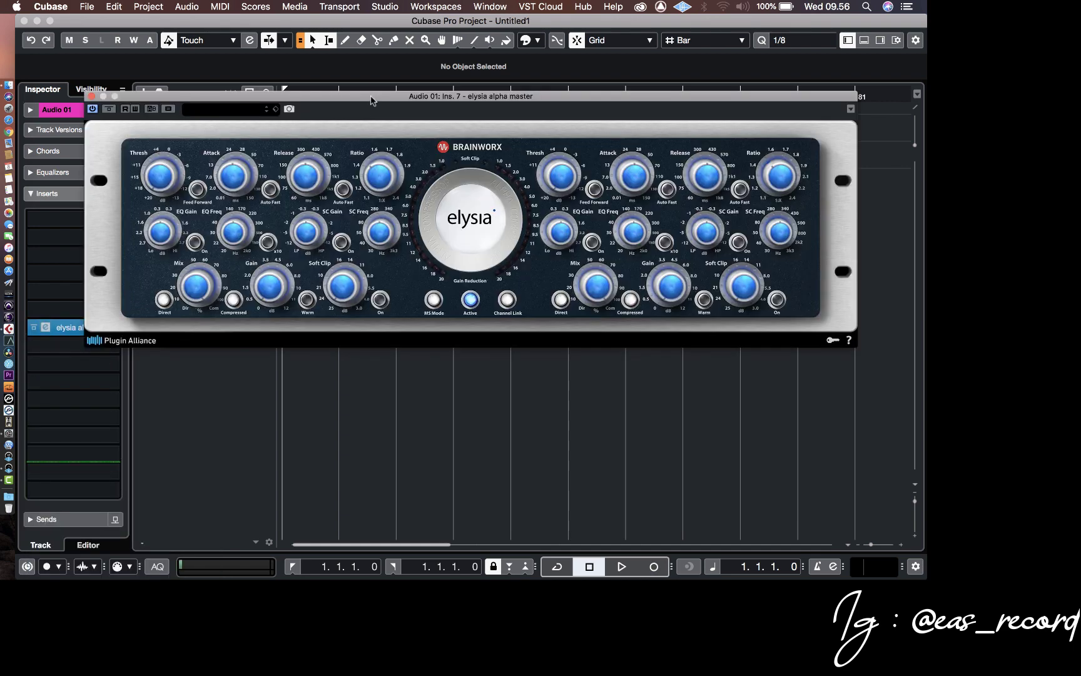
- Move the elysia alpha master window lower over the project, and open the SwitchResX control panel from System Preferences
drag(371, 100, 425, 201)
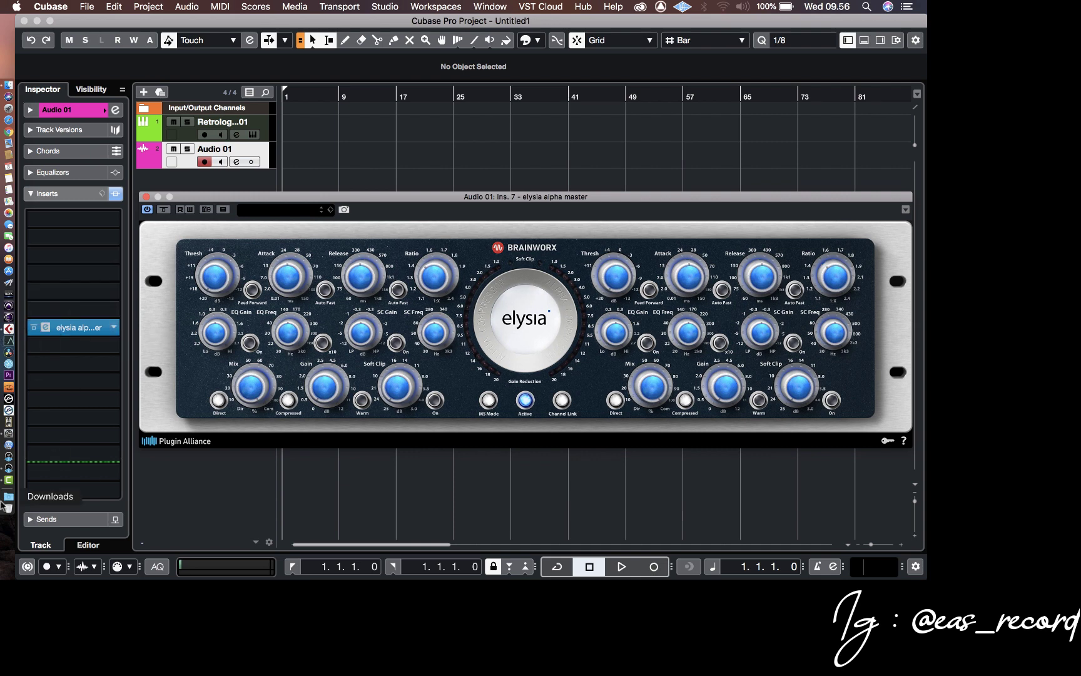
click(9, 434)
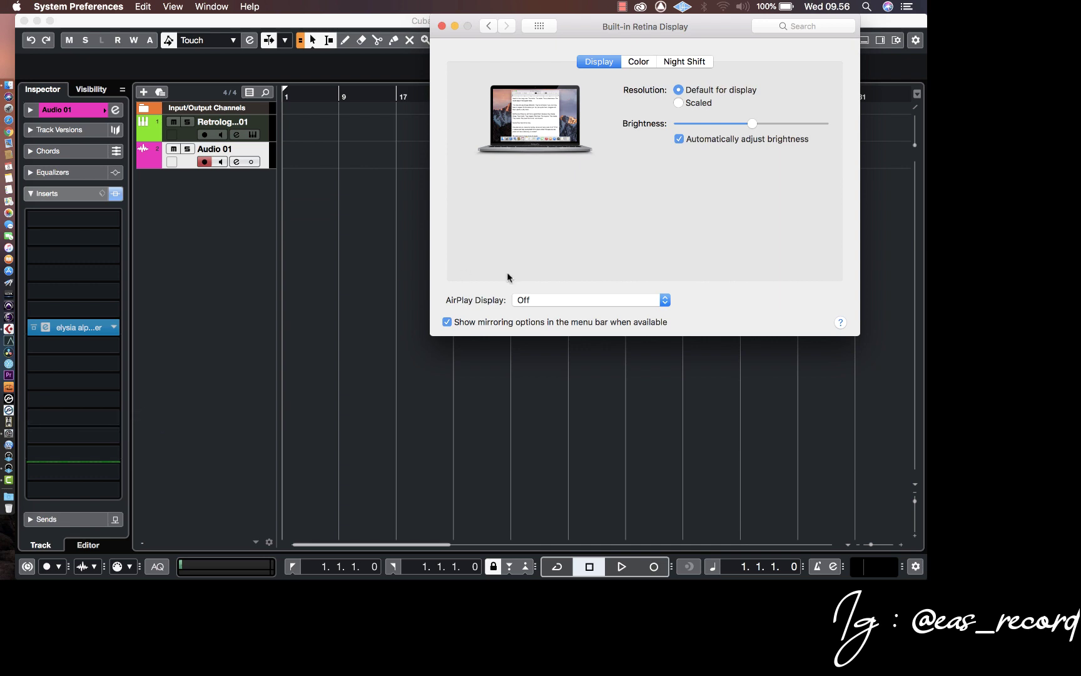
click(488, 26)
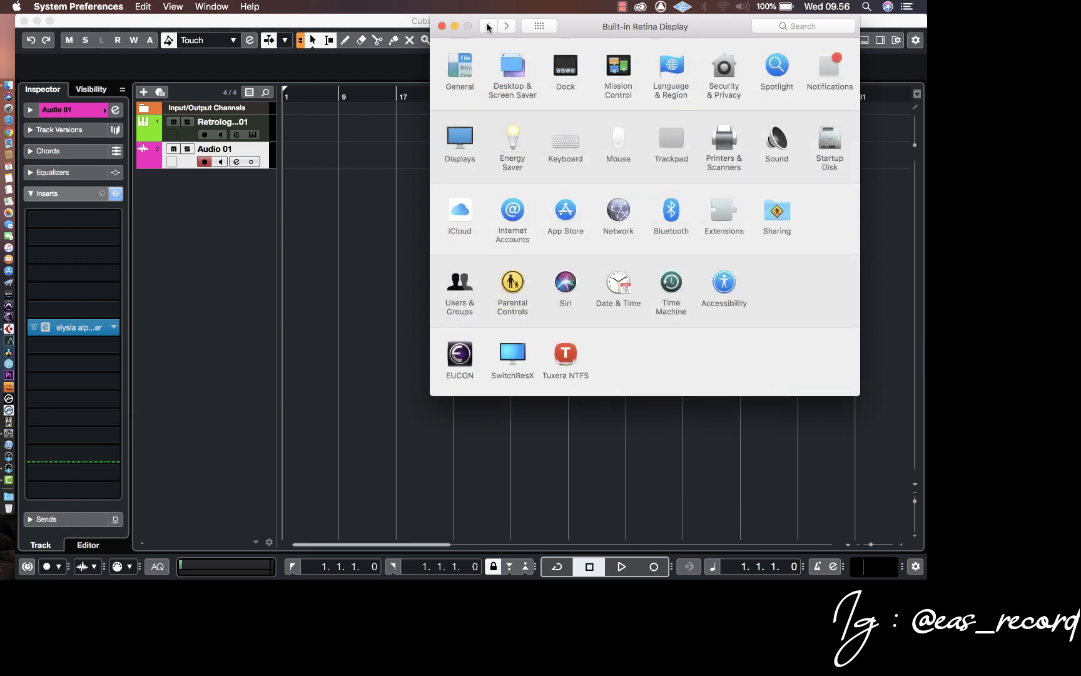
click(518, 347)
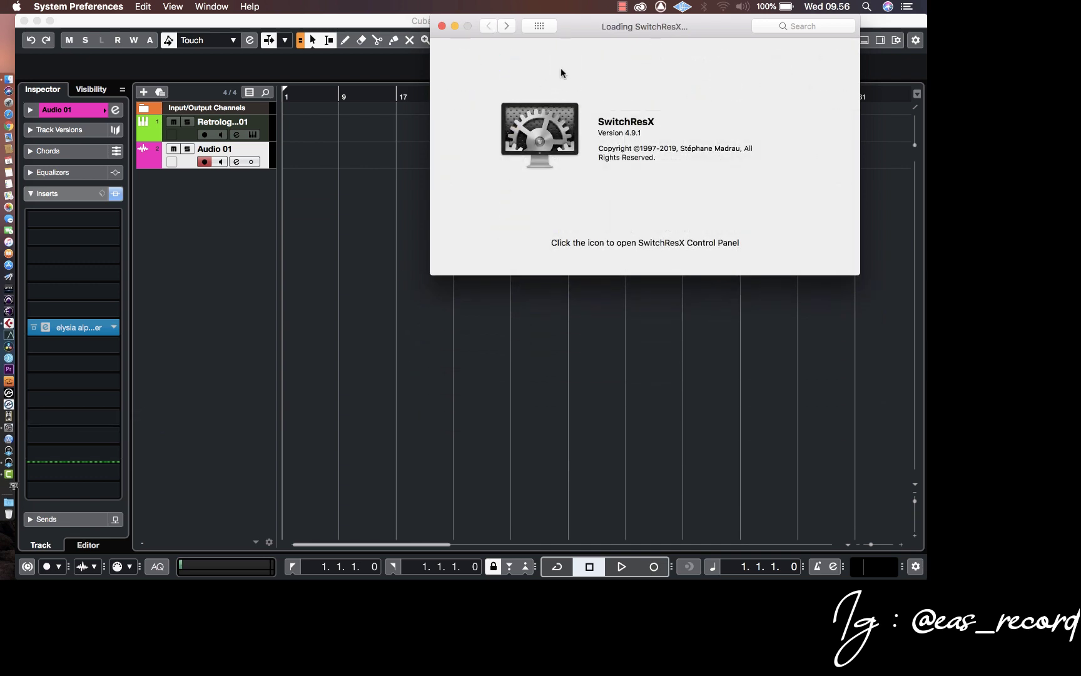
click(510, 159)
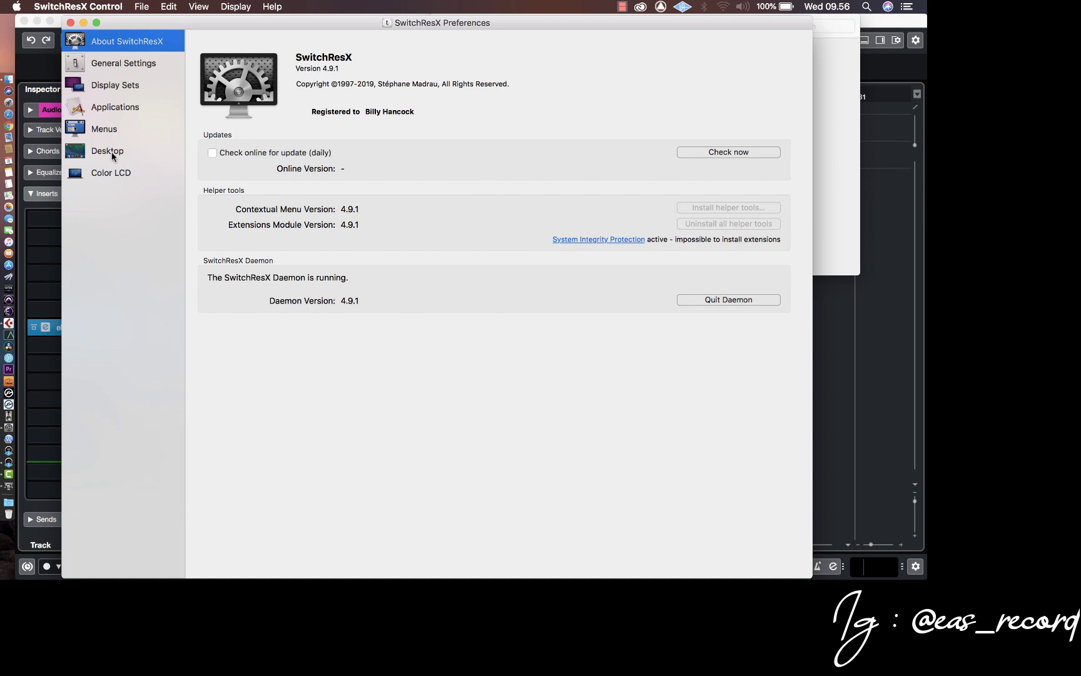
- Review SwitchResX's Desktop settings and the Color LCD display's information and current resolutions, and close the control panel
click(111, 152)
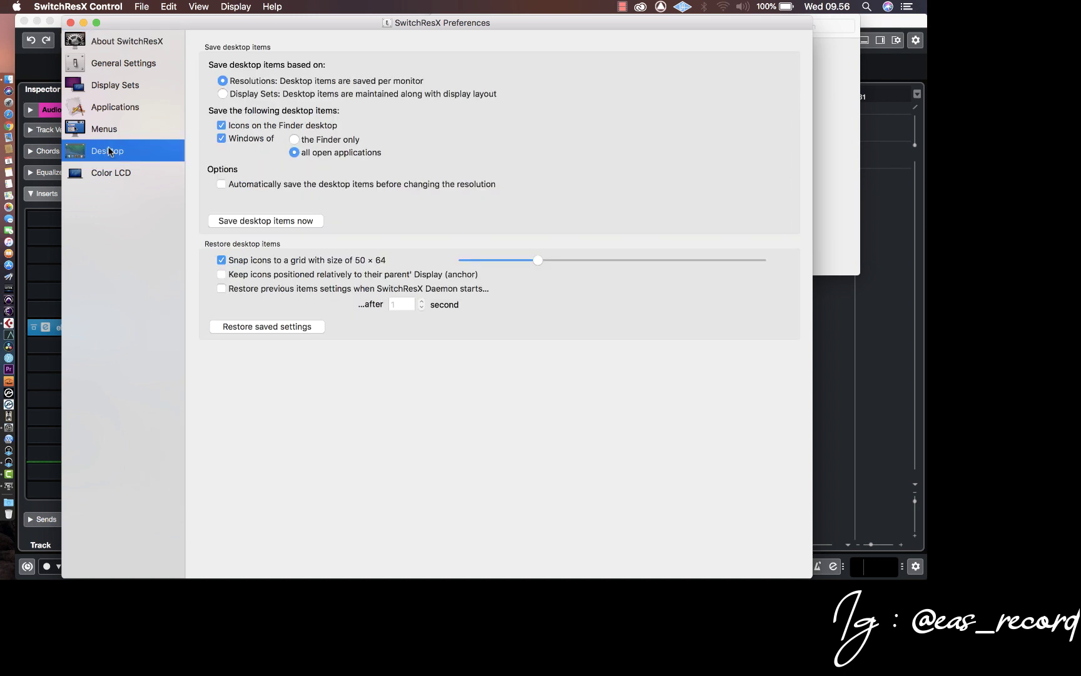
click(111, 174)
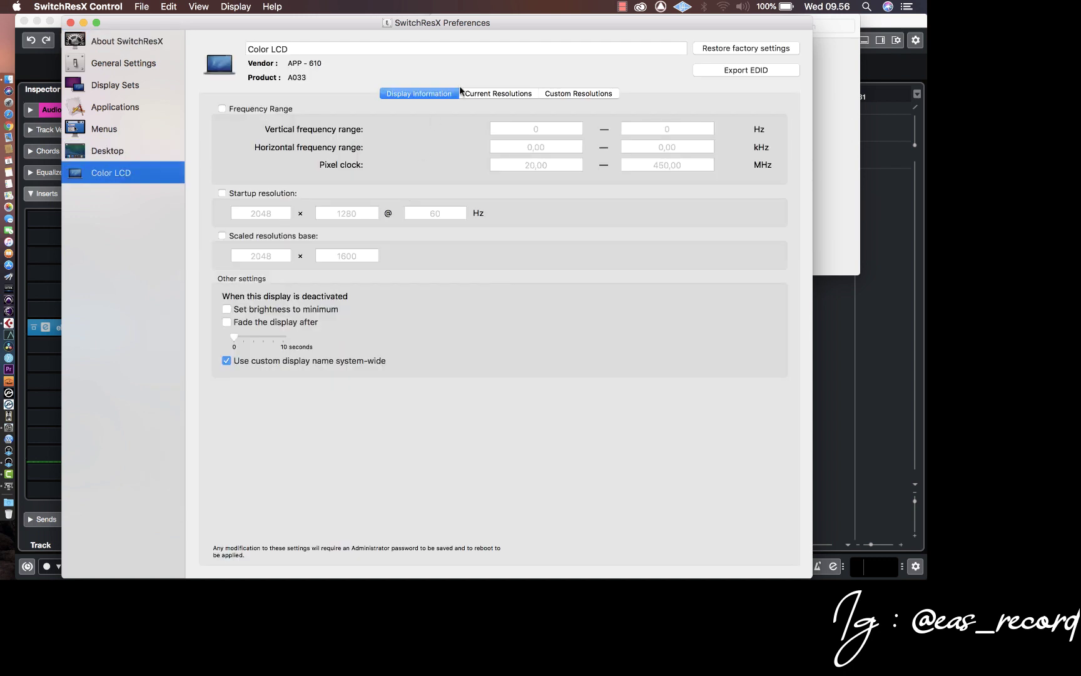
click(480, 93)
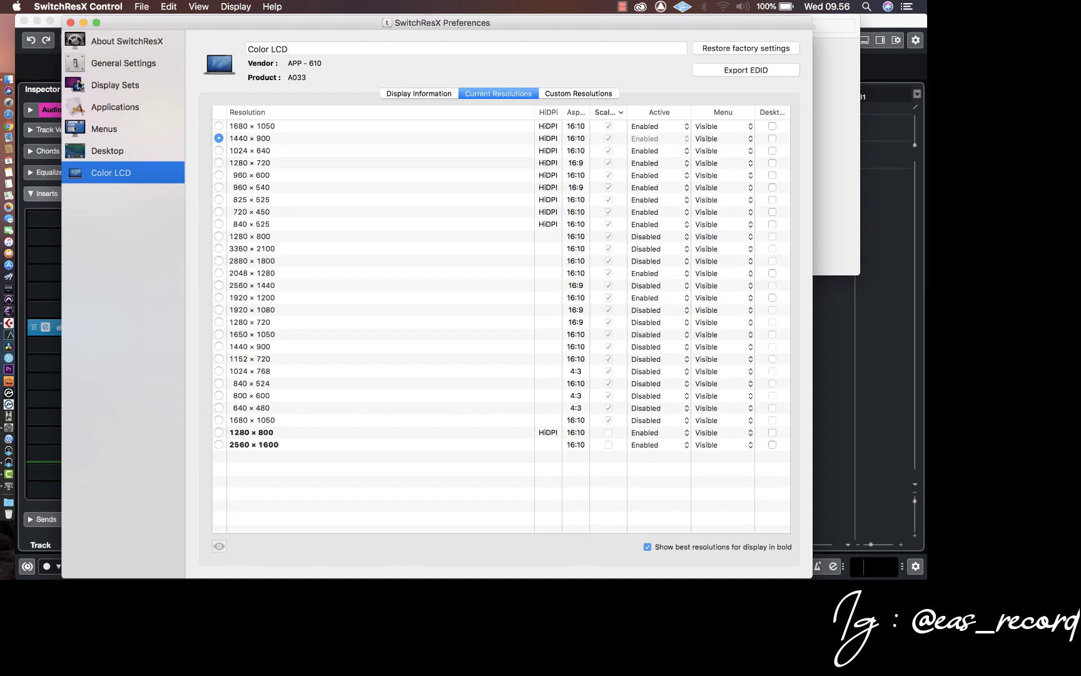
click(70, 22)
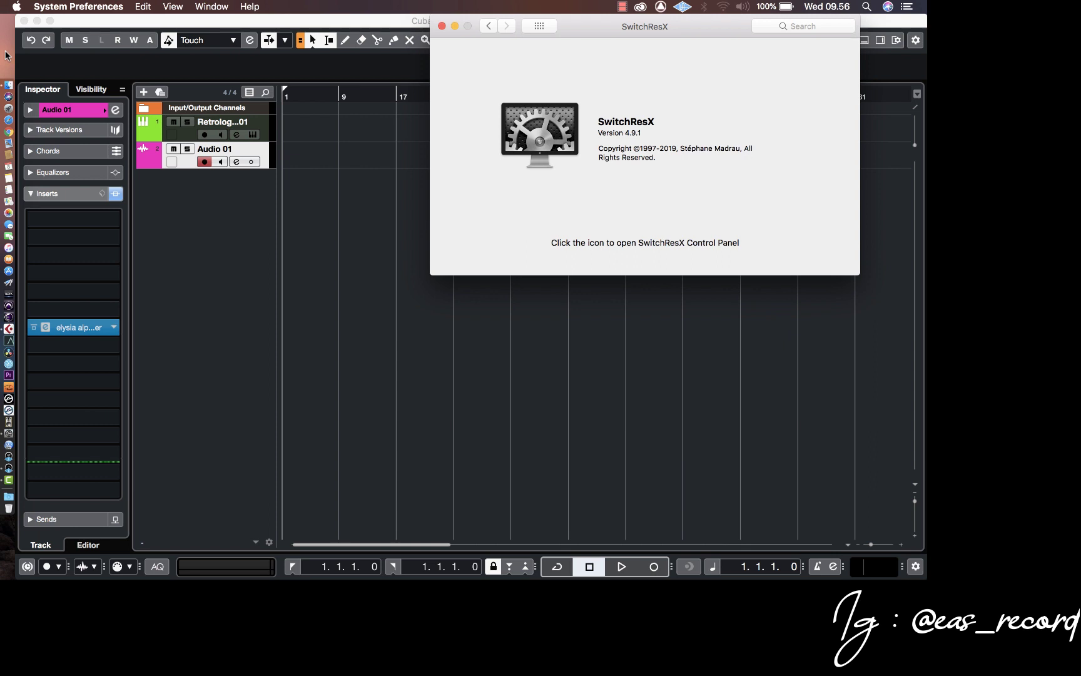
- View the resolutions that SwitchResX offers from the desktop's context options, and dismiss the list without choosing one
right_click(7, 55)
mouse_move(63, 142)
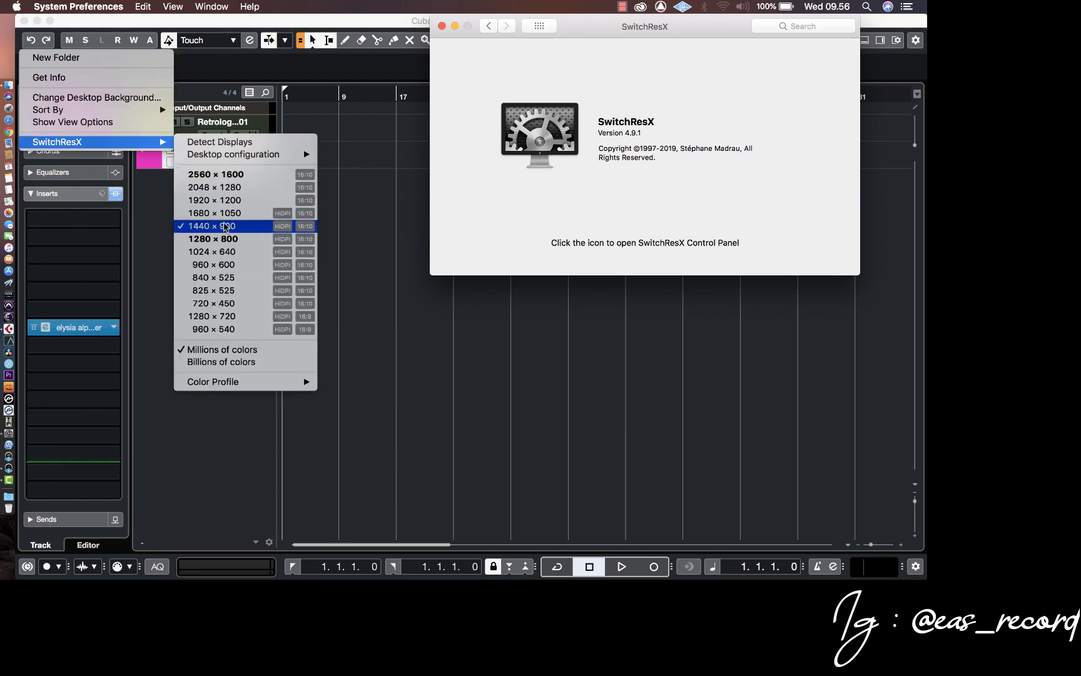
click(582, 142)
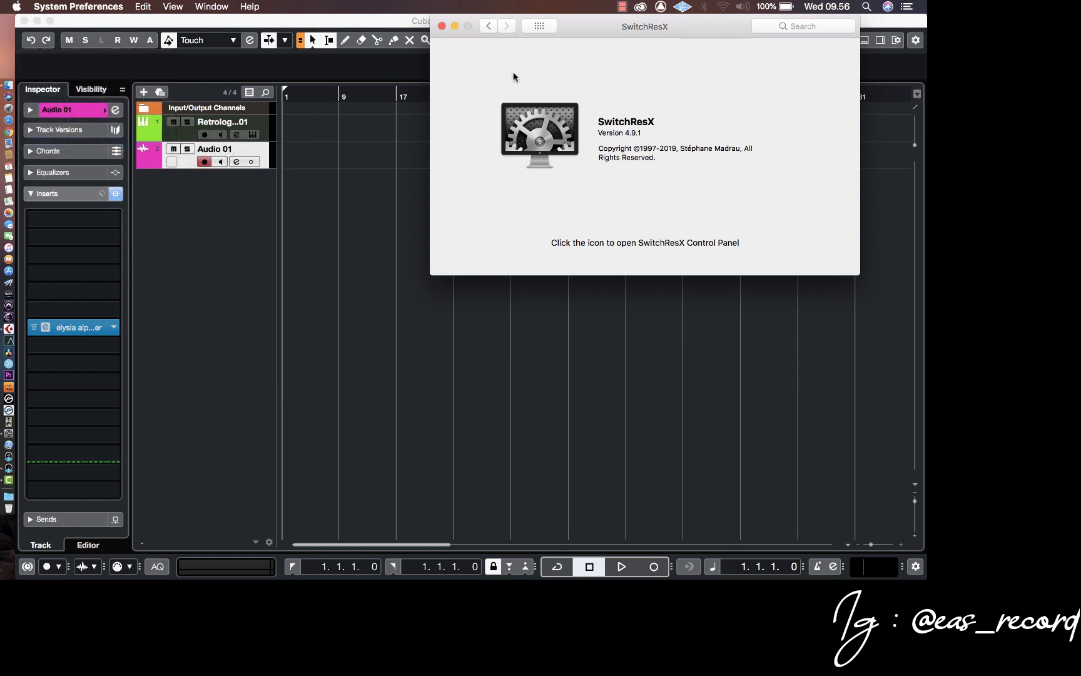
- Set the built-in display's resolution to Scaled with More Space, and enlarge the Cubase project window to fill the screen
click(488, 26)
click(455, 135)
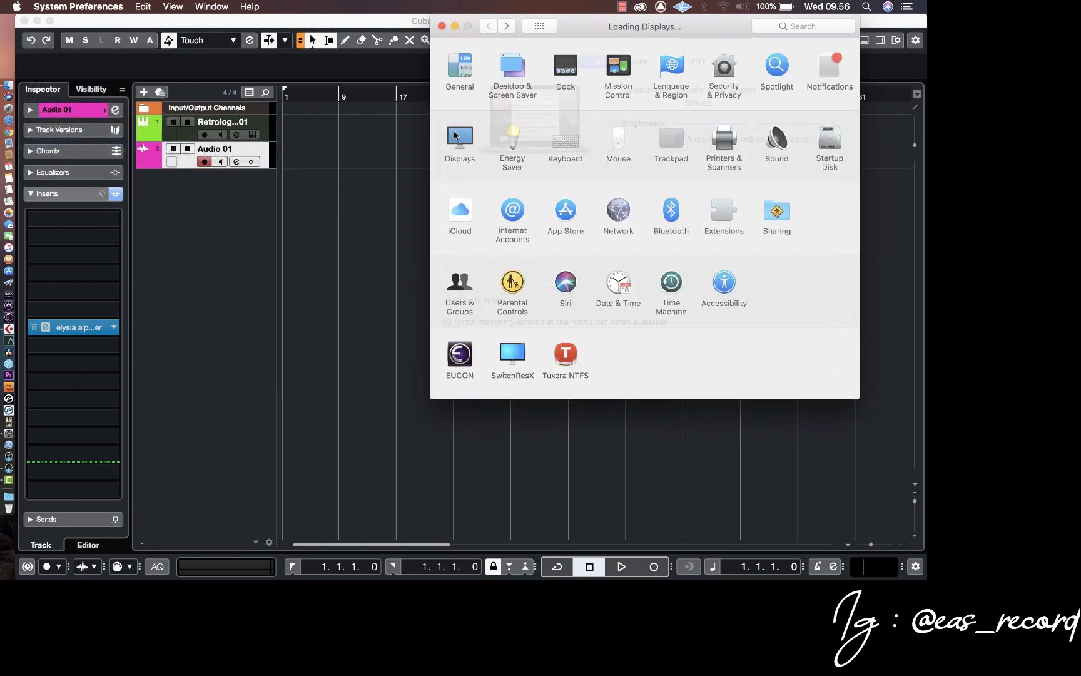
click(691, 101)
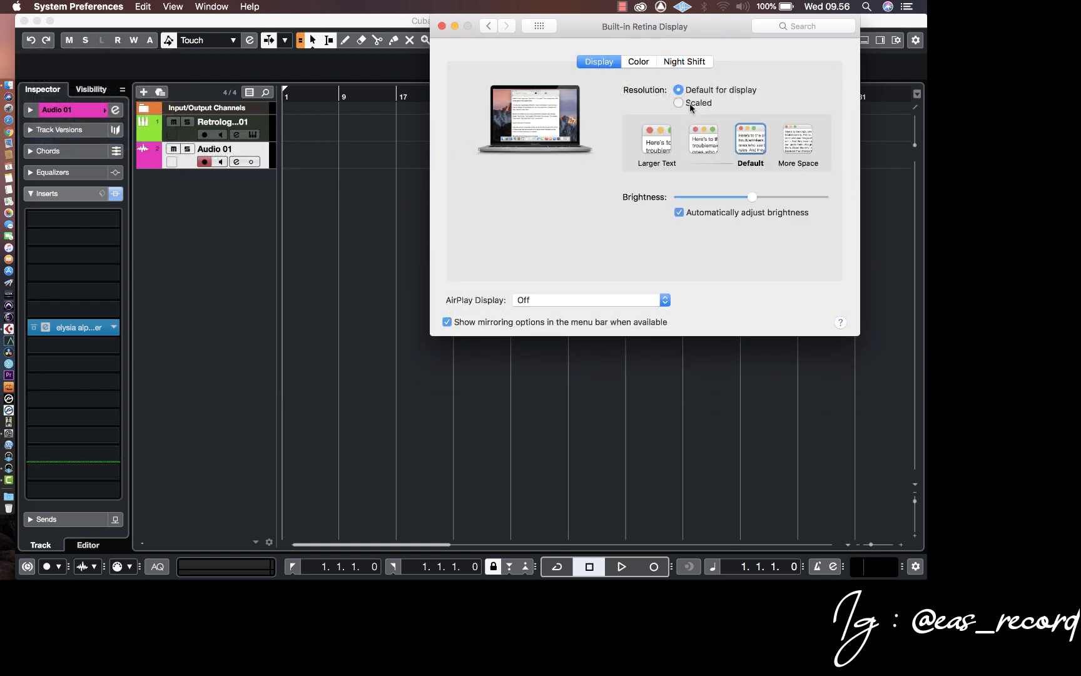
click(799, 139)
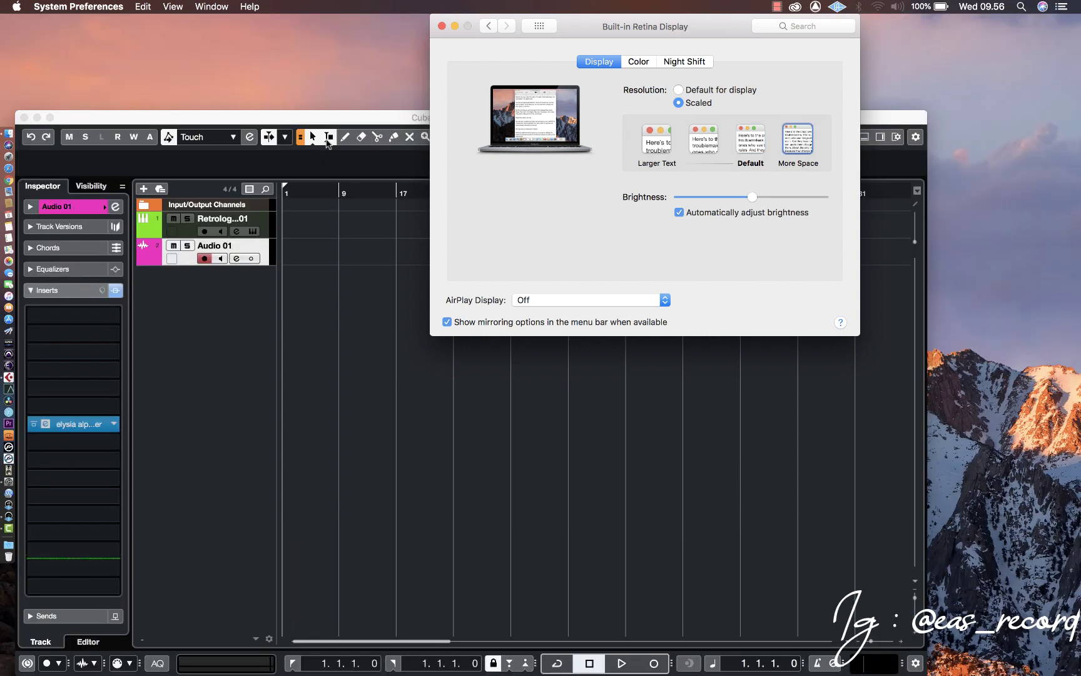
click(441, 25)
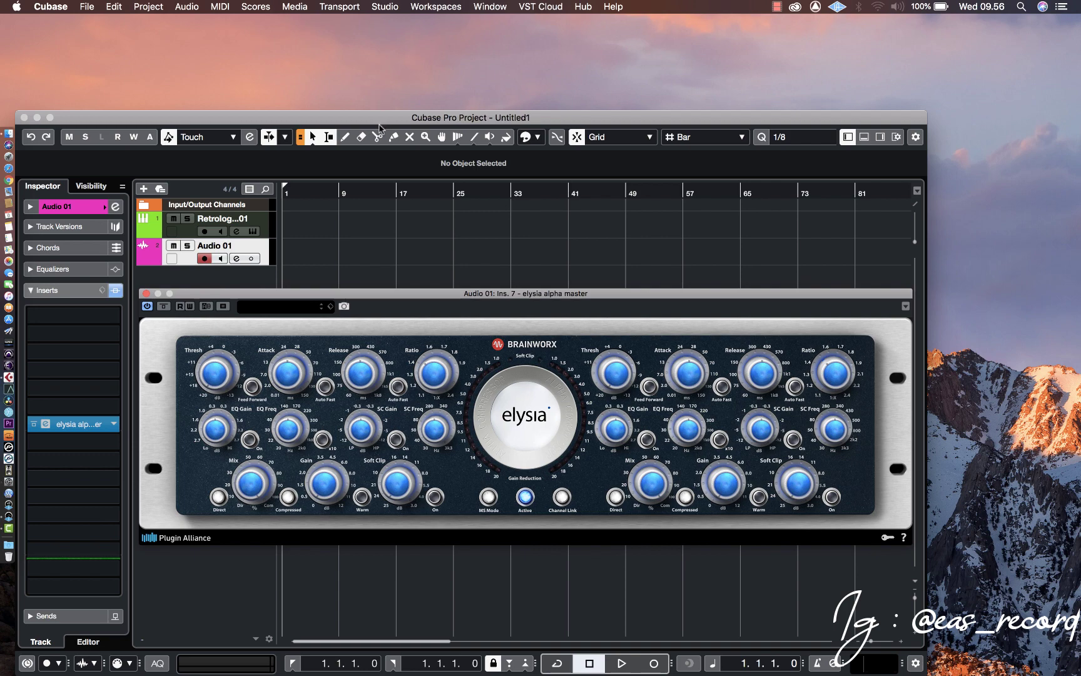
drag(918, 110, 1079, 15)
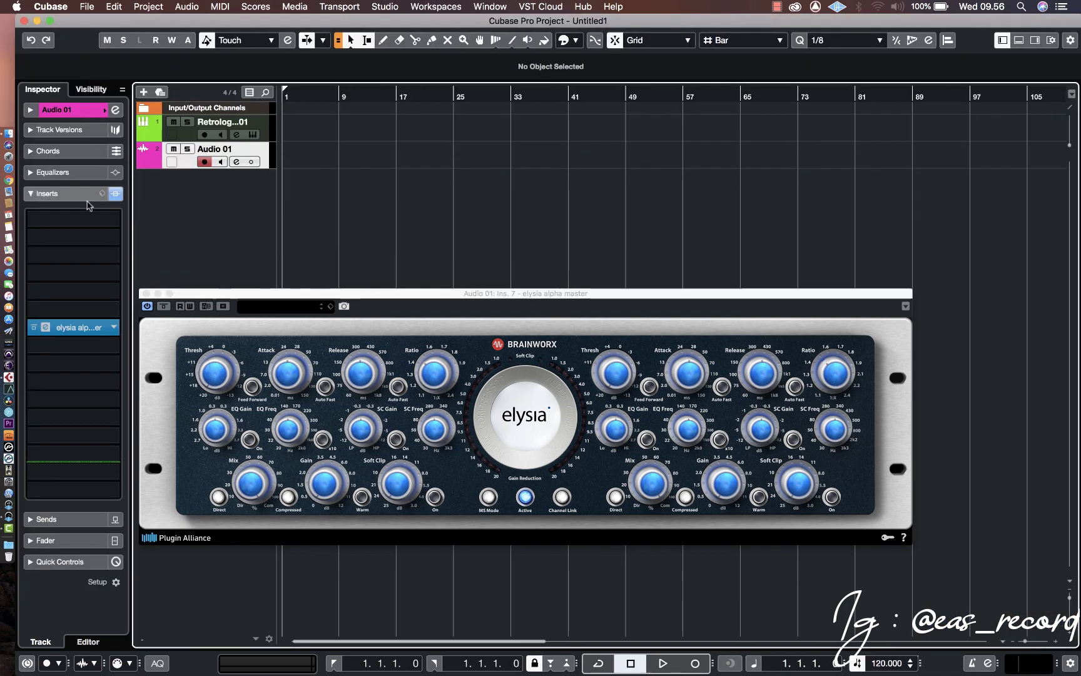
- Set the display resolution to 2048 × 1280 with SwitchResX from the desktop
click(9, 58)
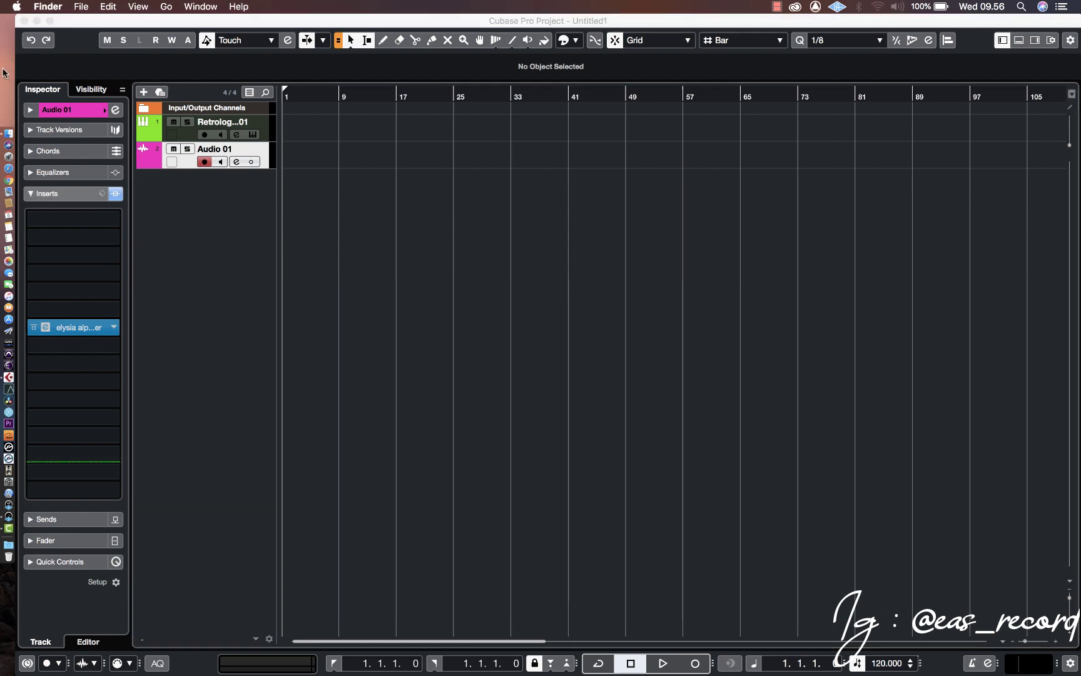
right_click(5, 69)
mouse_move(57, 159)
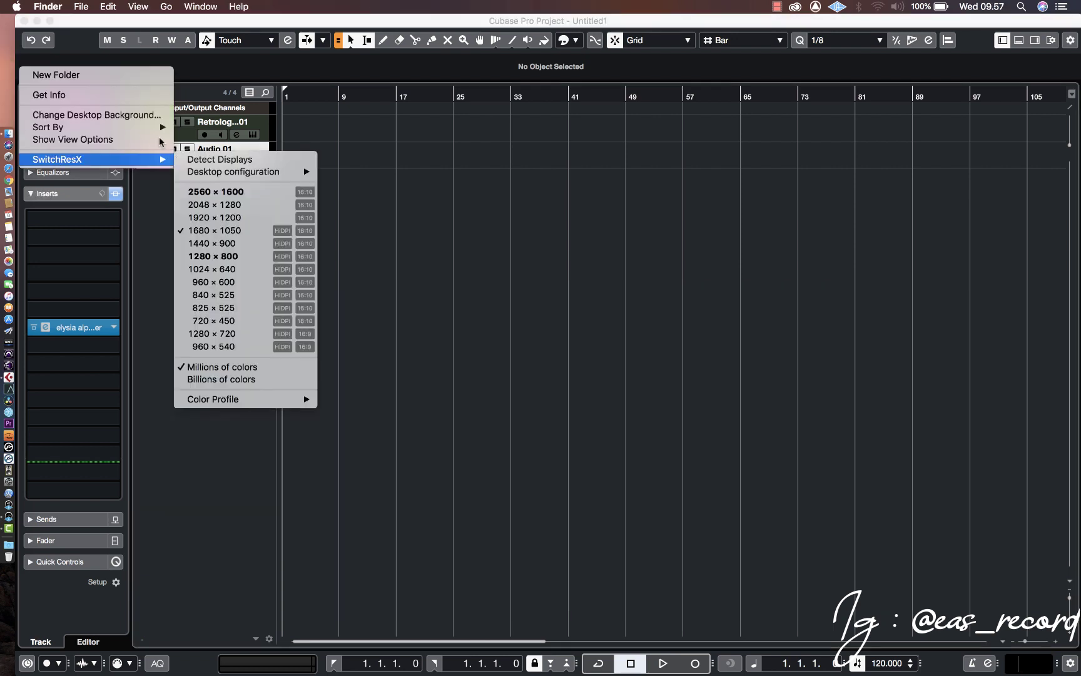
click(239, 212)
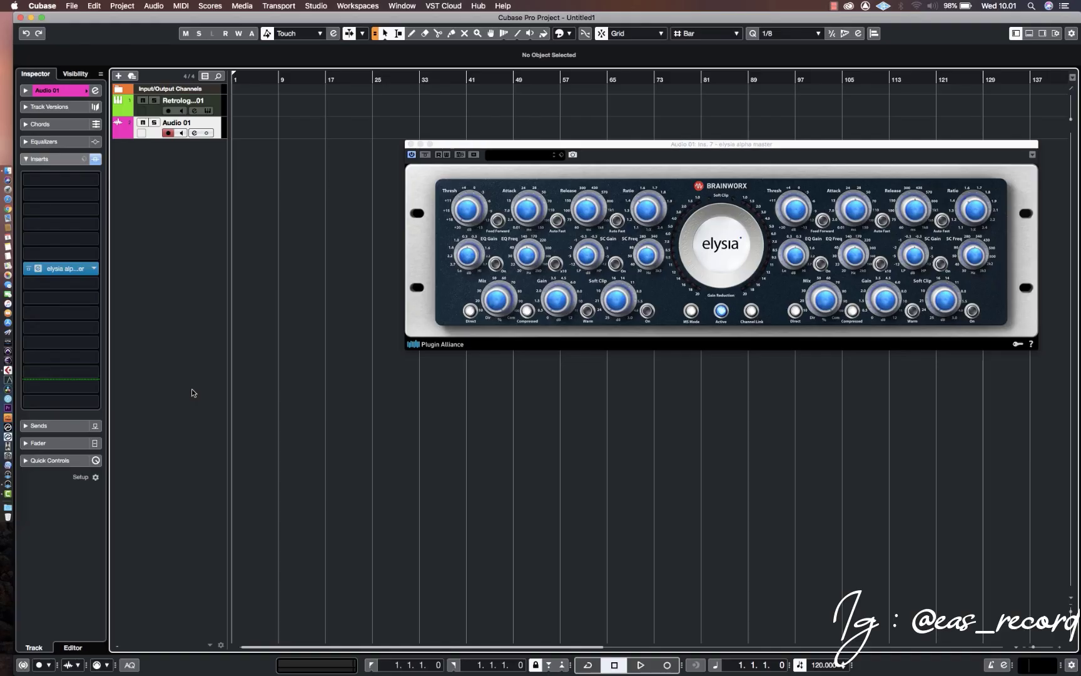
- Check which resolution is active in the SwitchResX list on the desktop, and dismiss the list
right_click(7, 65)
mouse_move(56, 140)
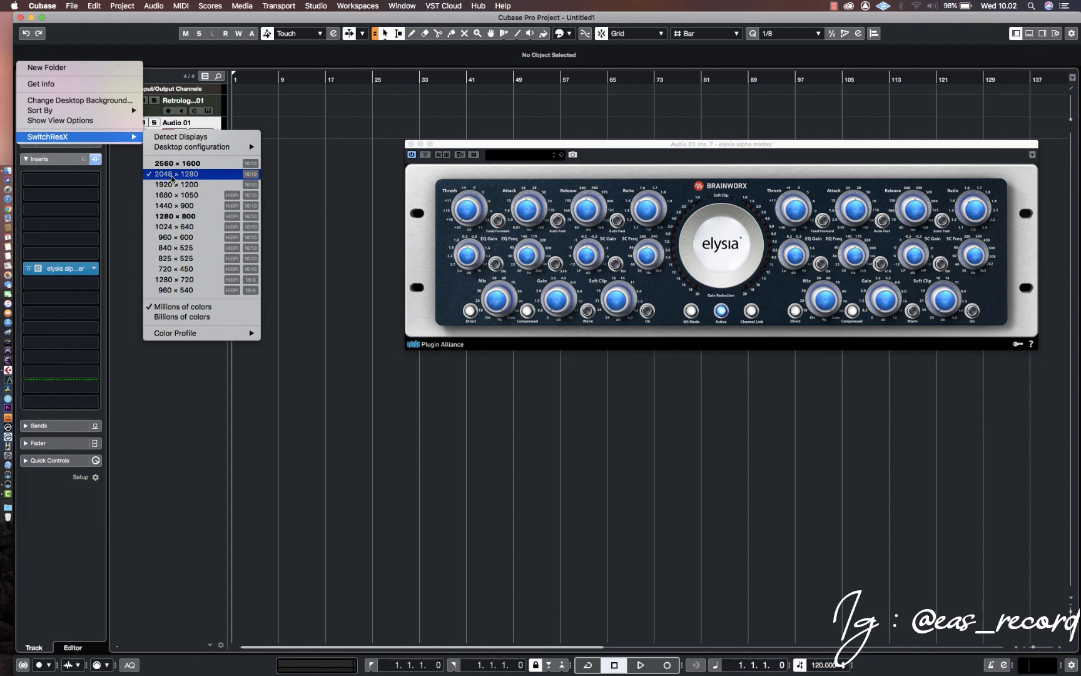
click(156, 408)
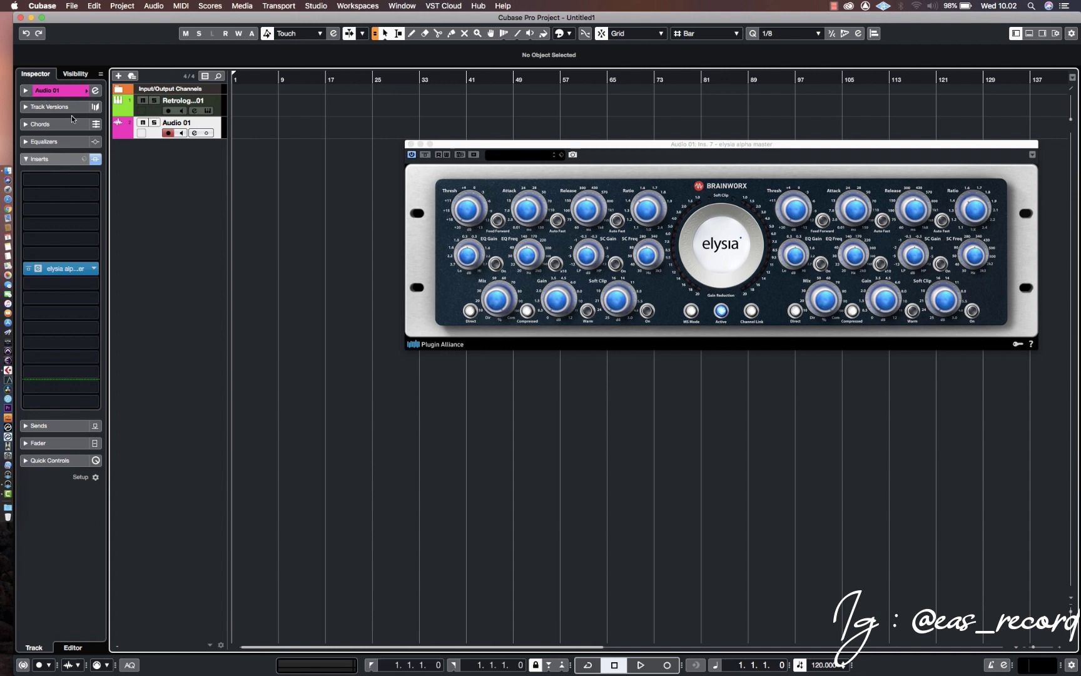
- Raise the display resolution to 2560 × 1600 with SwitchResX from the desktop
right_click(9, 129)
mouse_move(55, 180)
mouse_move(67, 203)
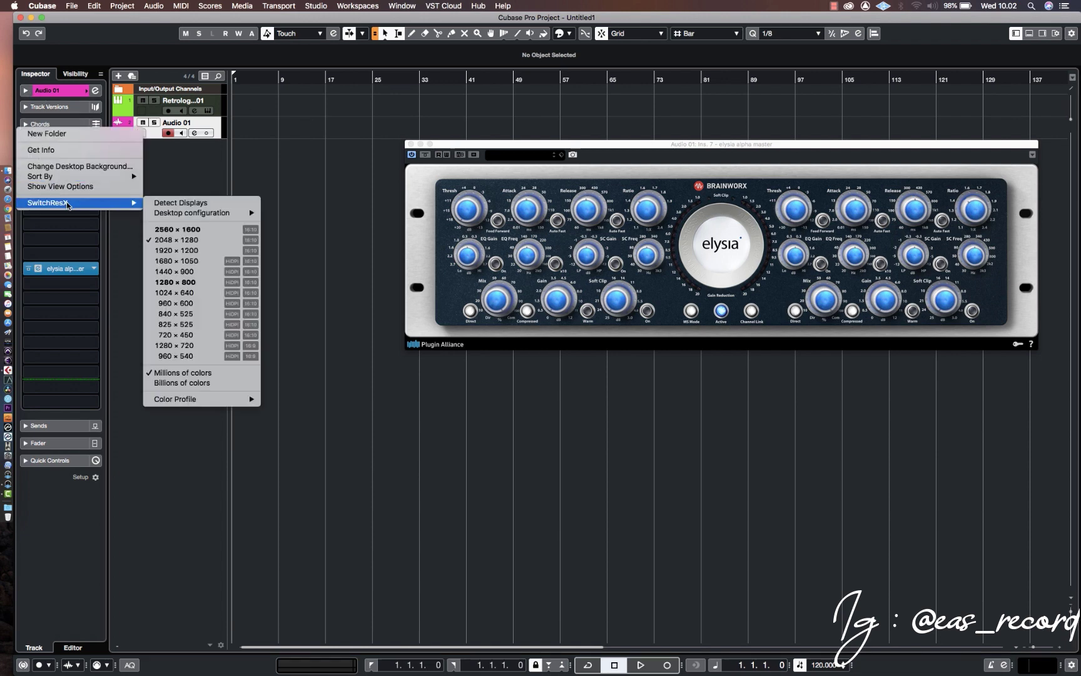
click(182, 230)
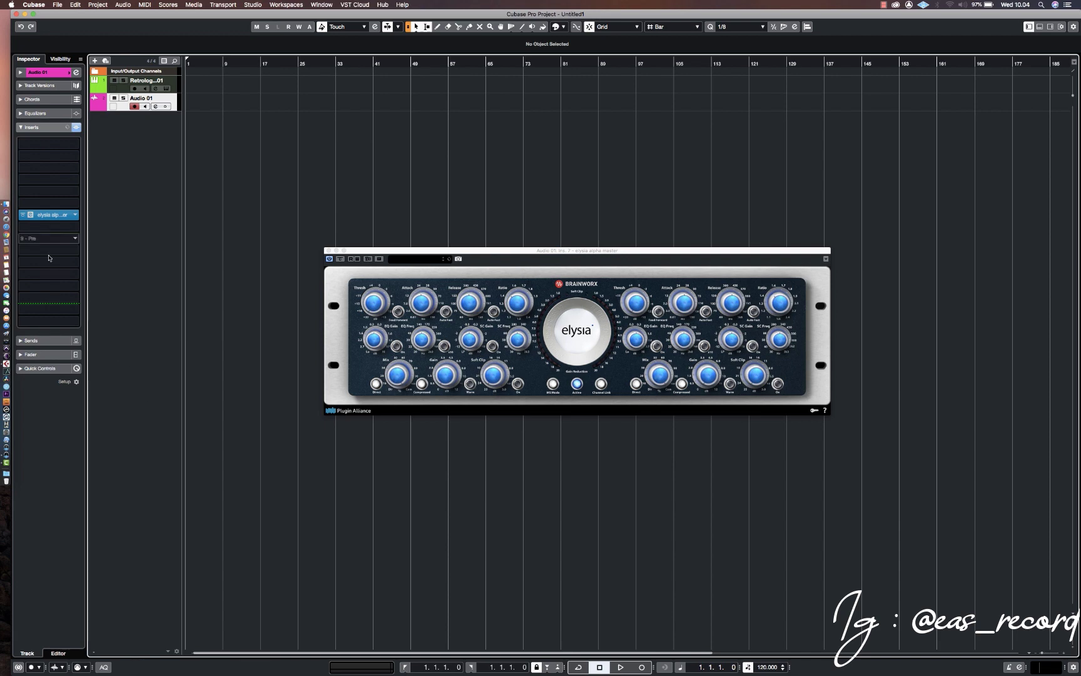
- Look at the SwitchResX resolution list and its Desktop configuration options, and dismiss them without a change
right_click(6, 165)
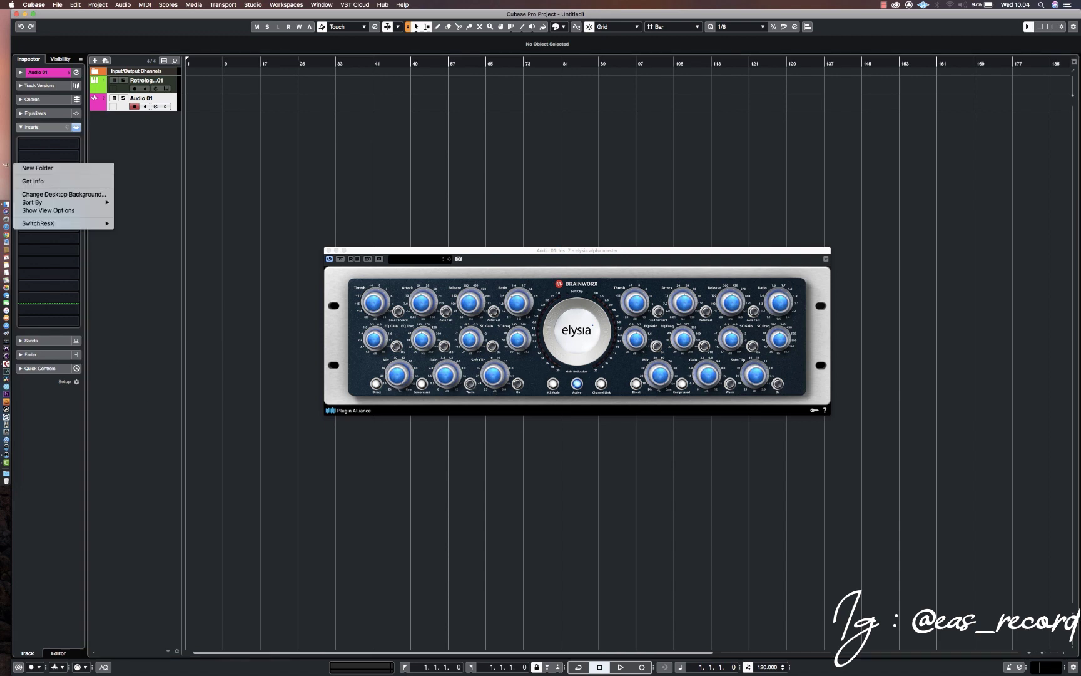
mouse_move(45, 226)
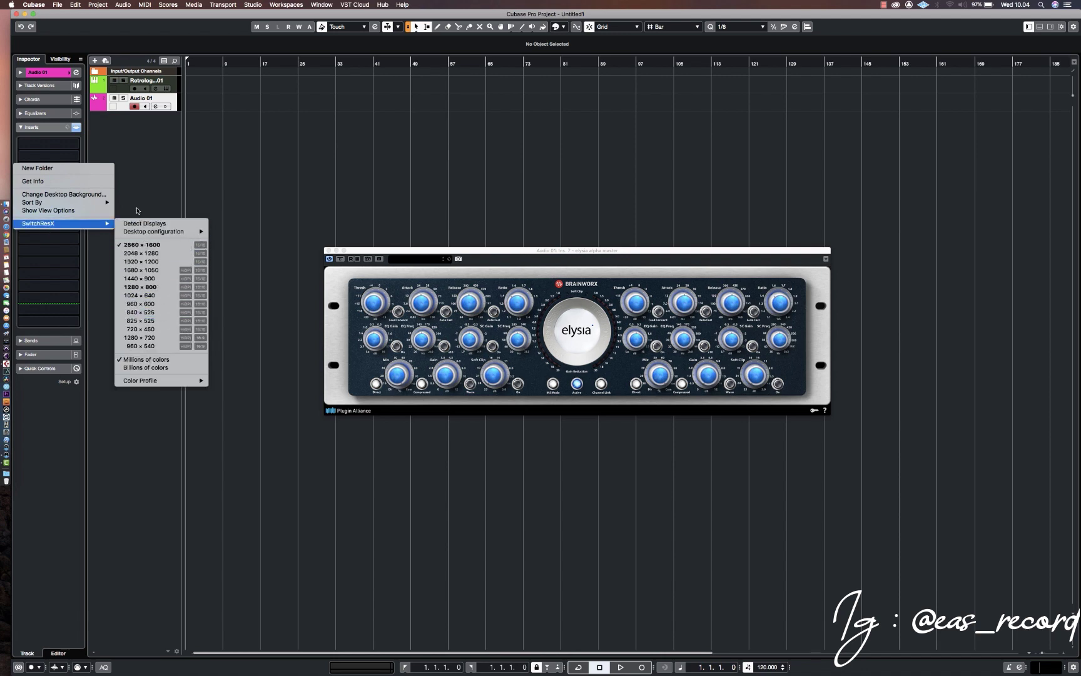
mouse_move(144, 235)
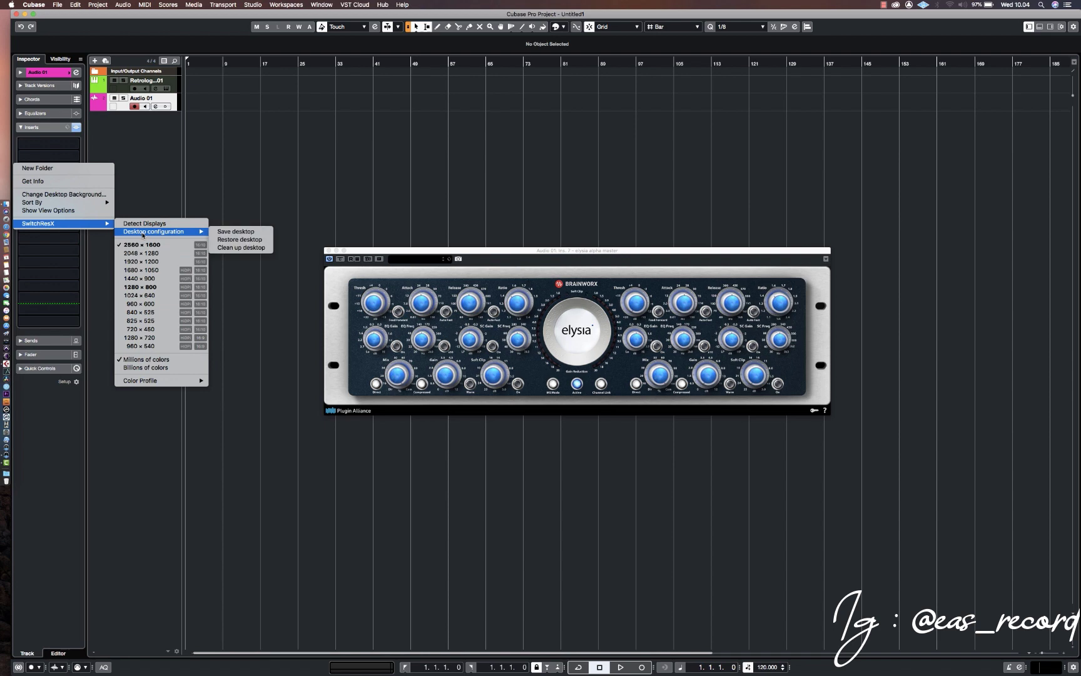
click(135, 196)
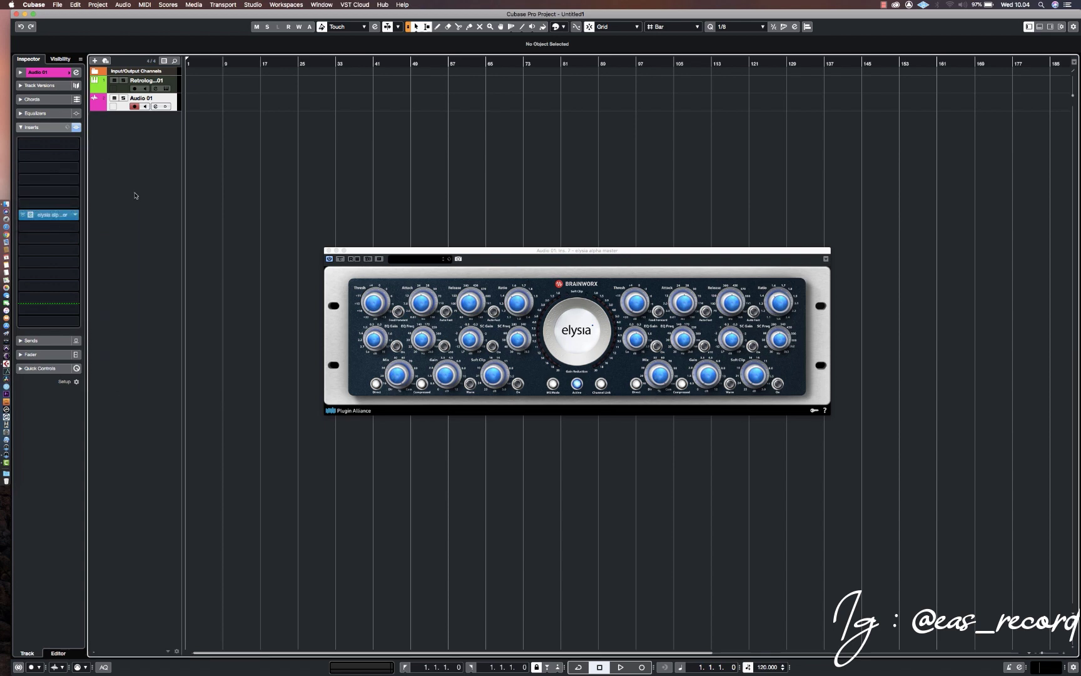